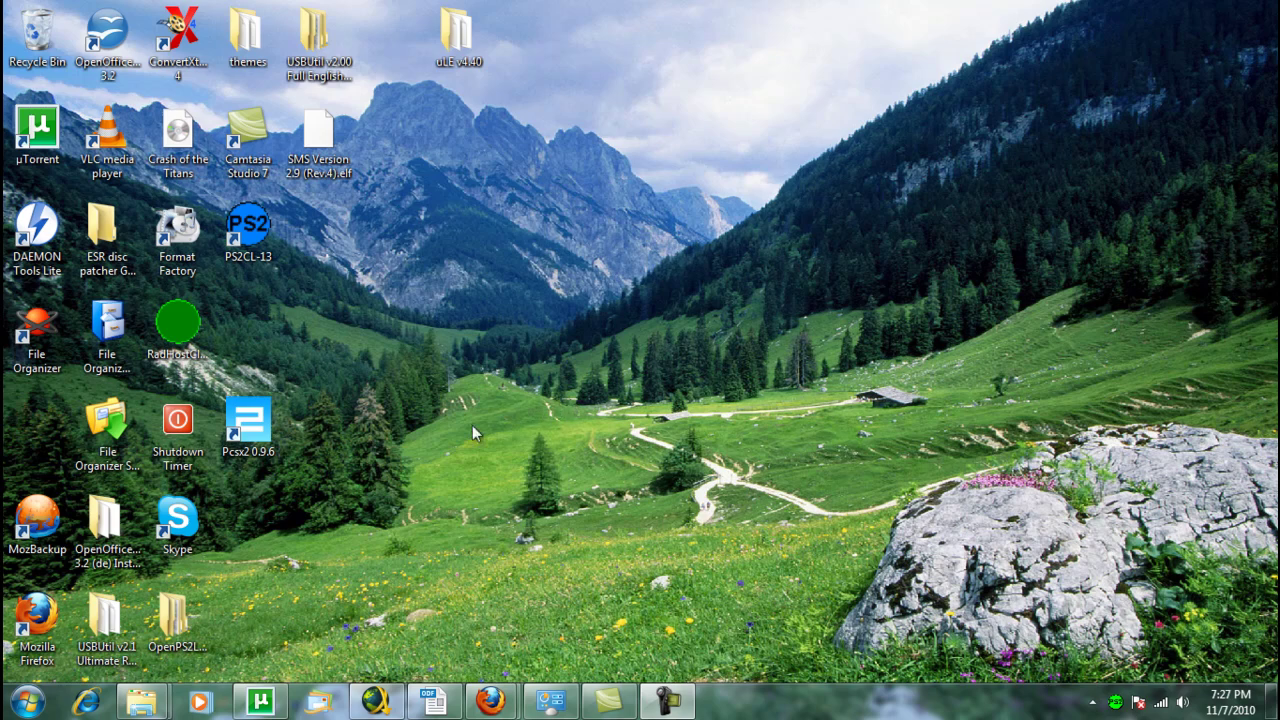
Step: Open the Properties of the LinuxLive Key (E:) drive from the Computer window
{"action": "left_click", "coordinate": [38, 702]}
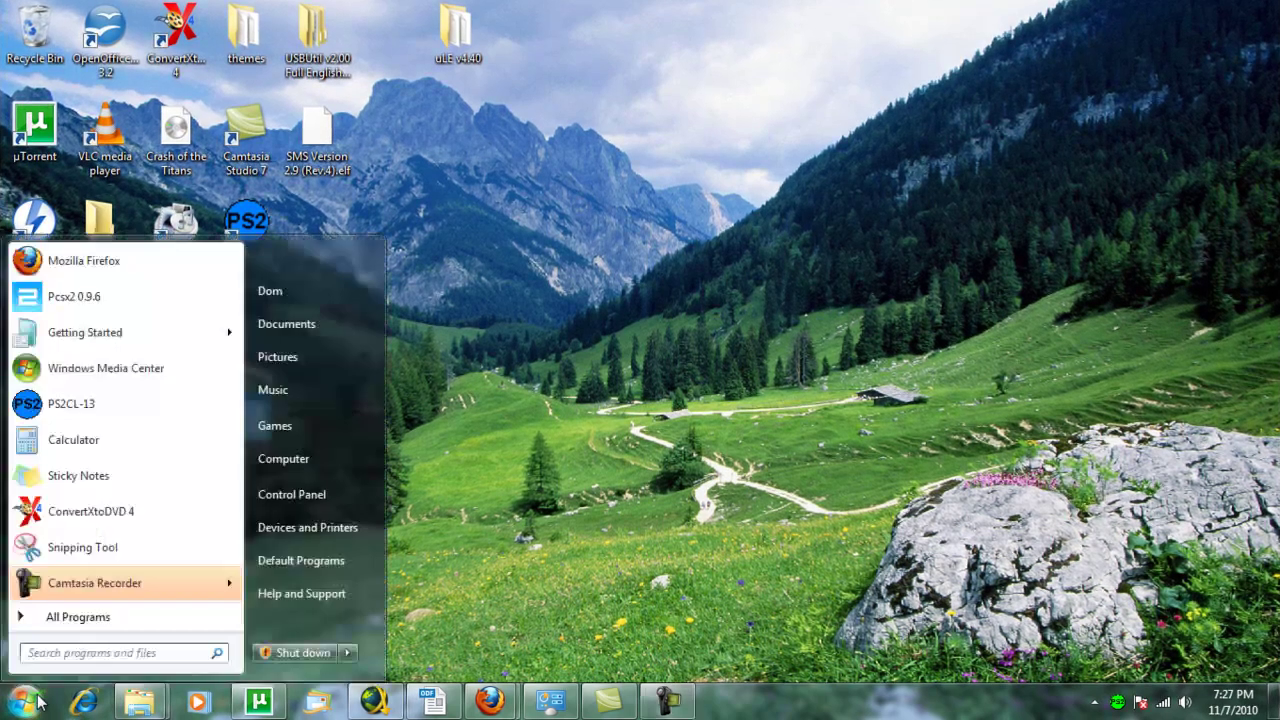
{"action": "left_click", "coordinate": [252, 462]}
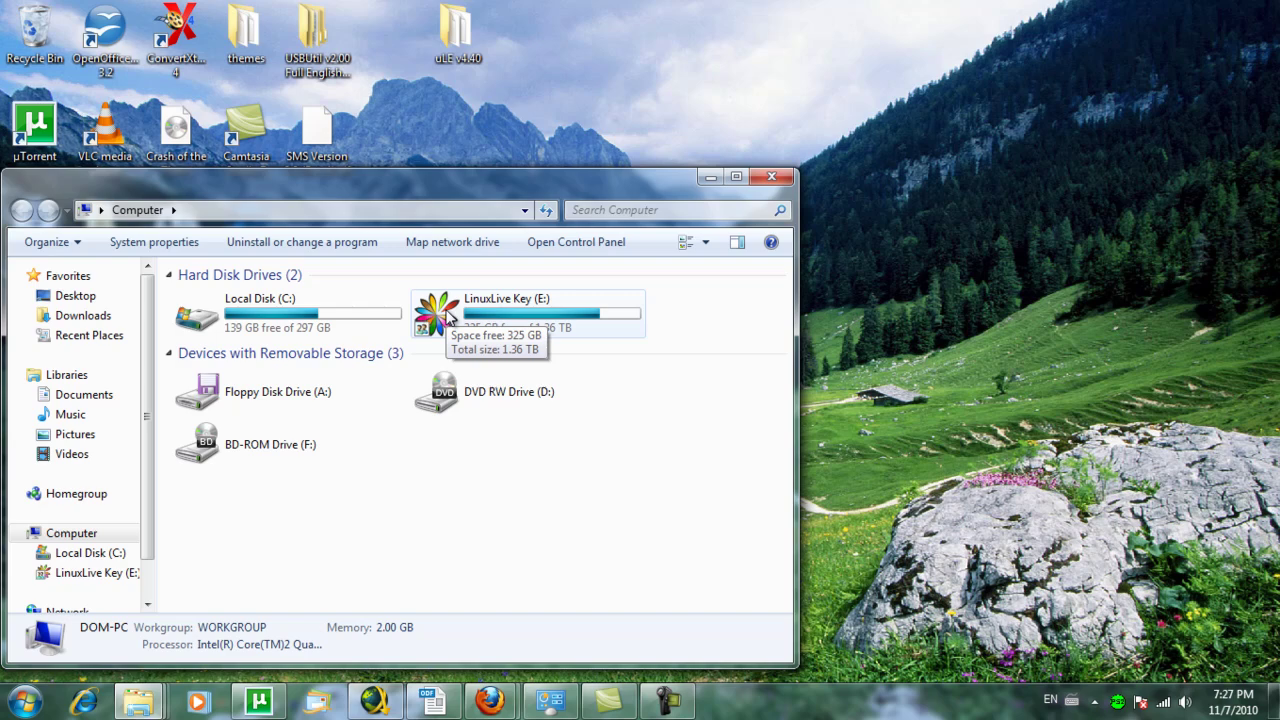
{"action": "right_click", "coordinate": [447, 315]}
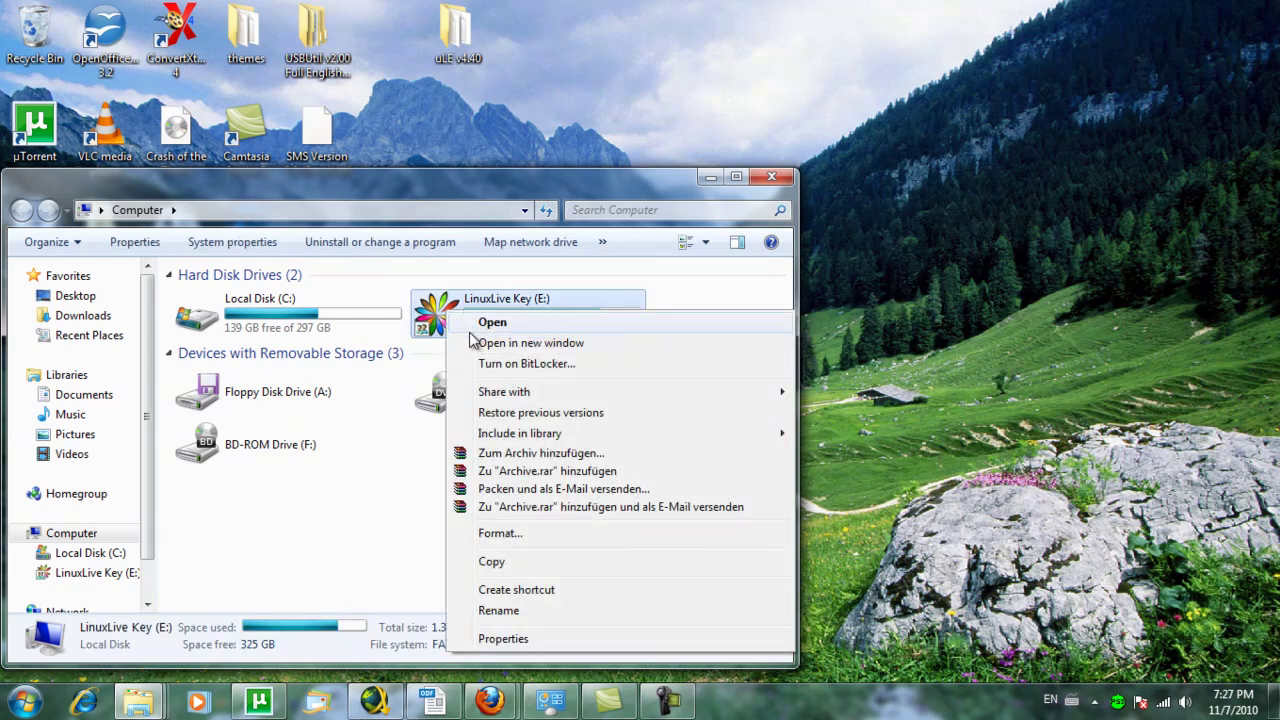
{"action": "left_click", "coordinate": [531, 639]}
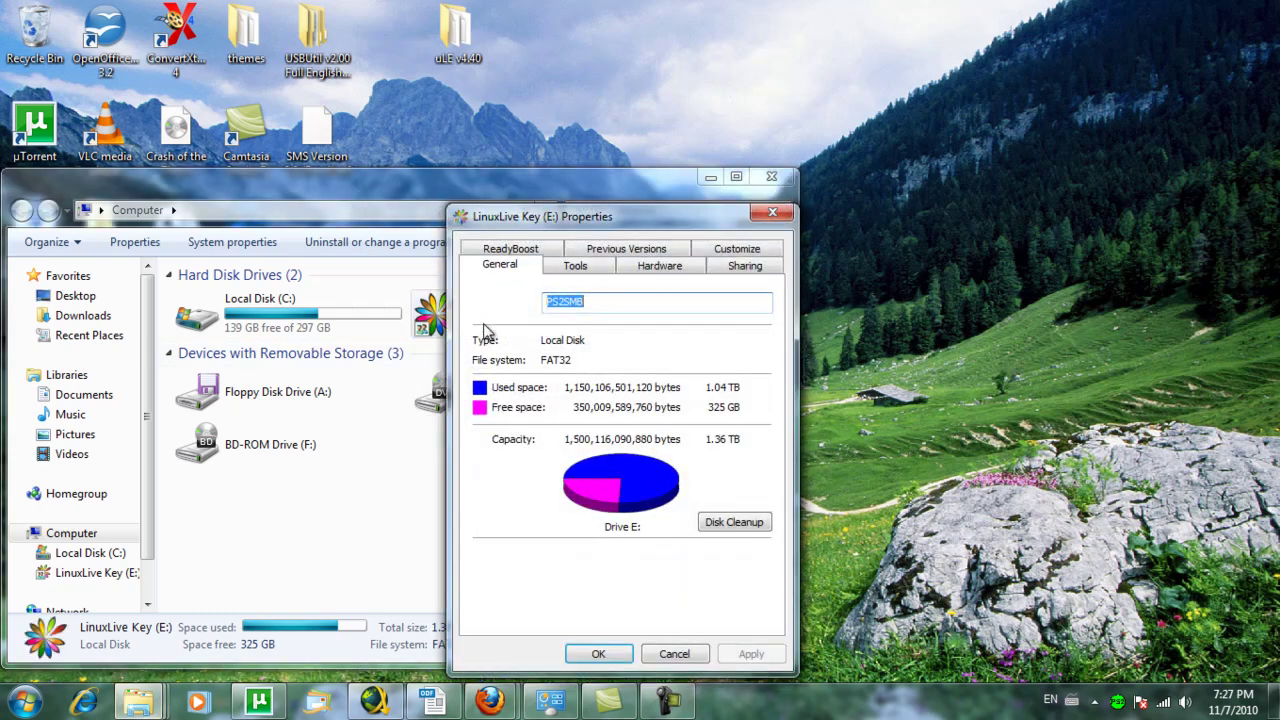
Step: Share the E: drive under the name PS2SMB via Advanced Sharing, then close Properties and Computer
{"action": "left_click", "coordinate": [733, 276]}
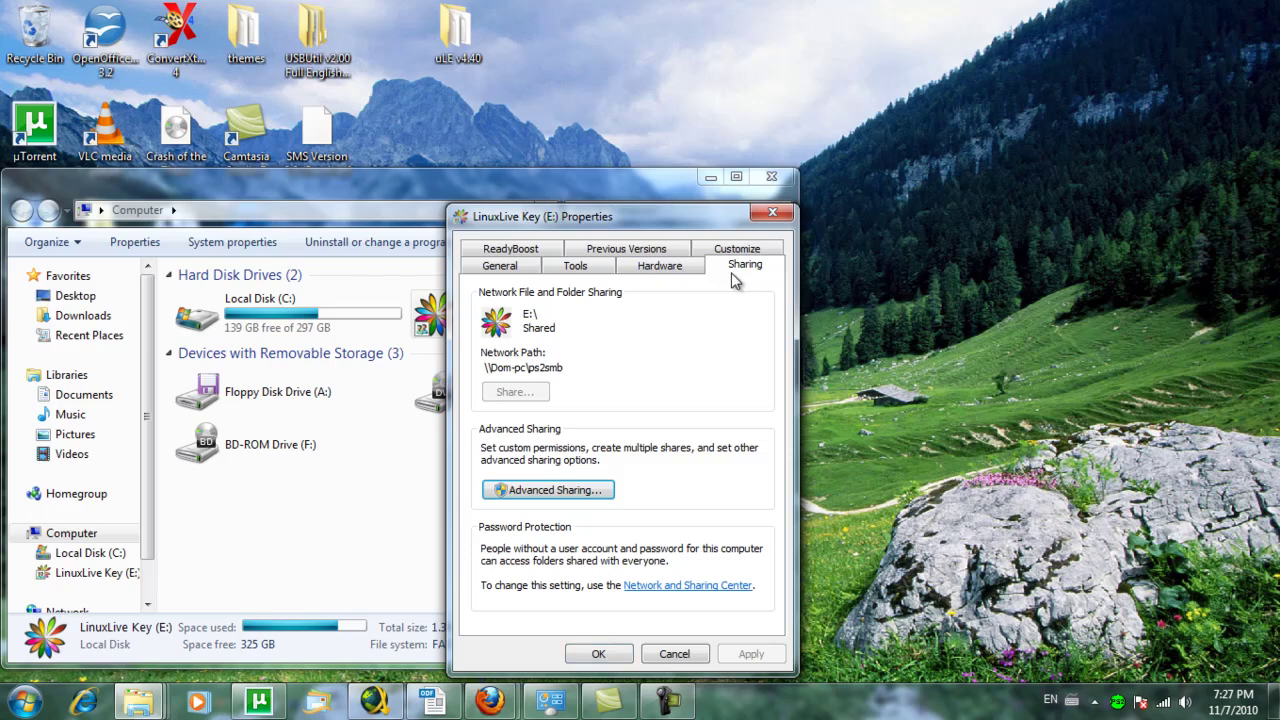
{"action": "left_click", "coordinate": [546, 494]}
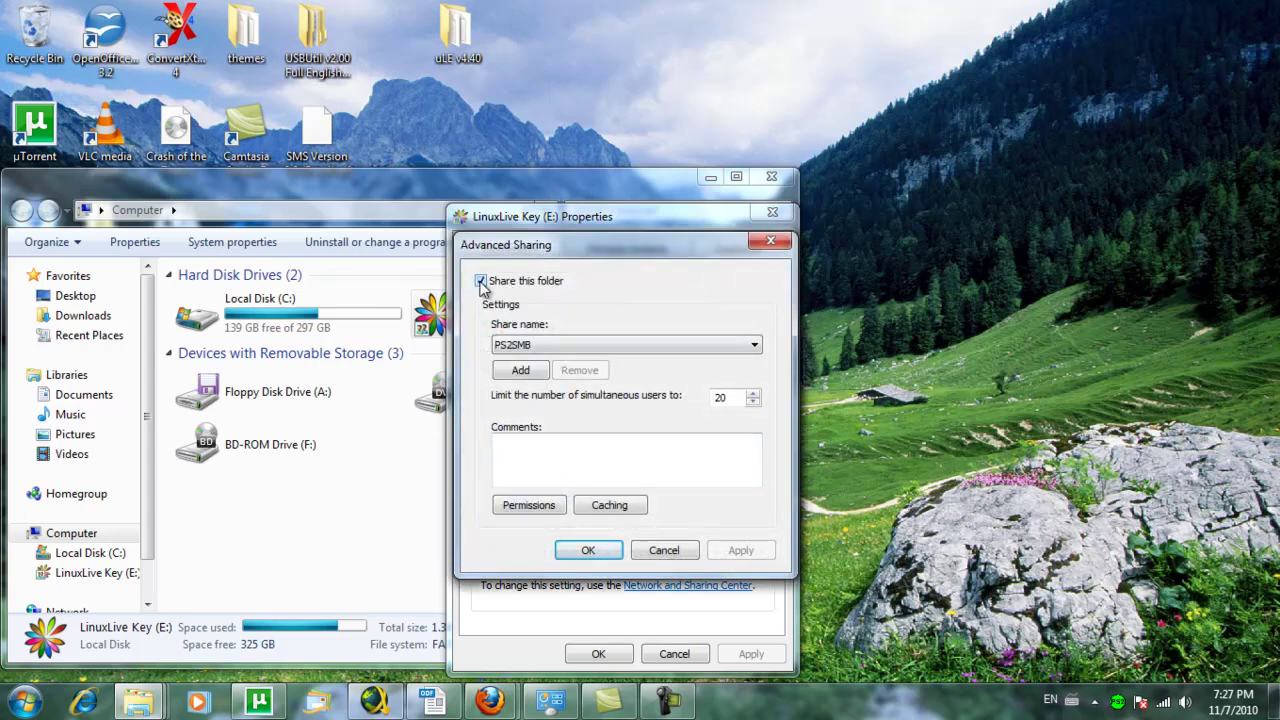
{"action": "left_click", "coordinate": [518, 348]}
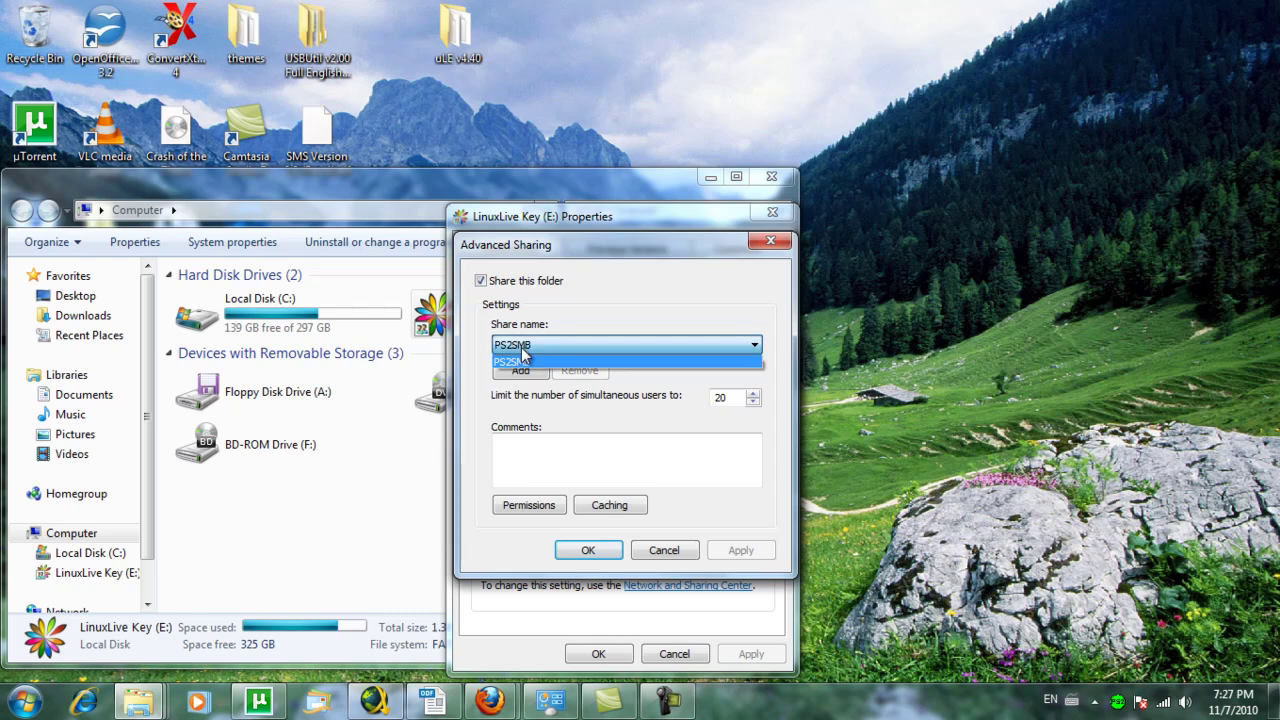
{"action": "left_click", "coordinate": [521, 362]}
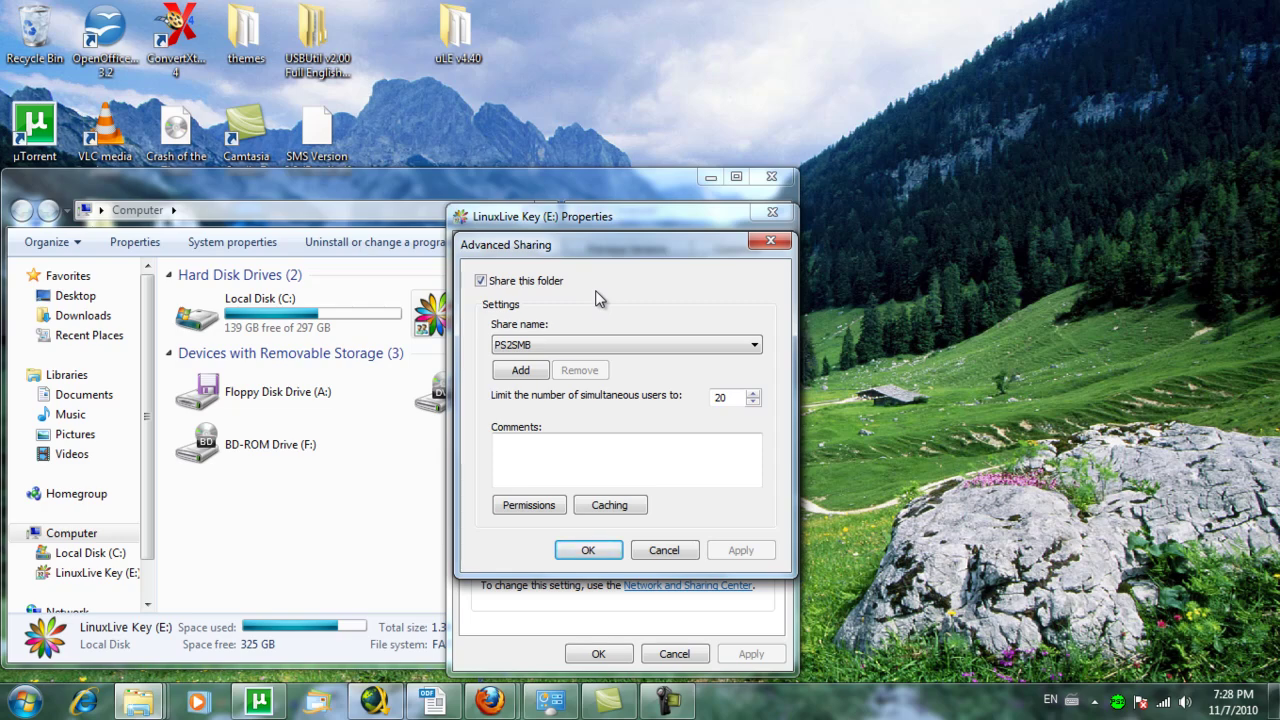
{"action": "left_click", "coordinate": [586, 550]}
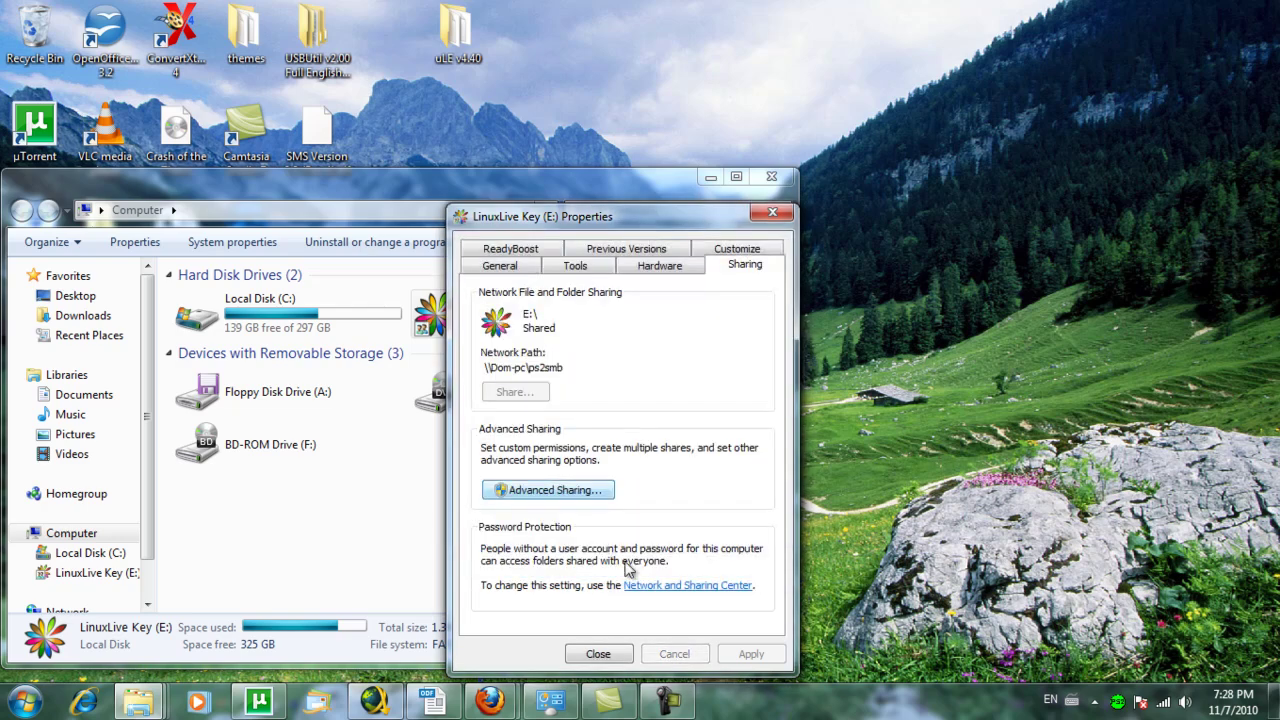
{"action": "left_click", "coordinate": [598, 654]}
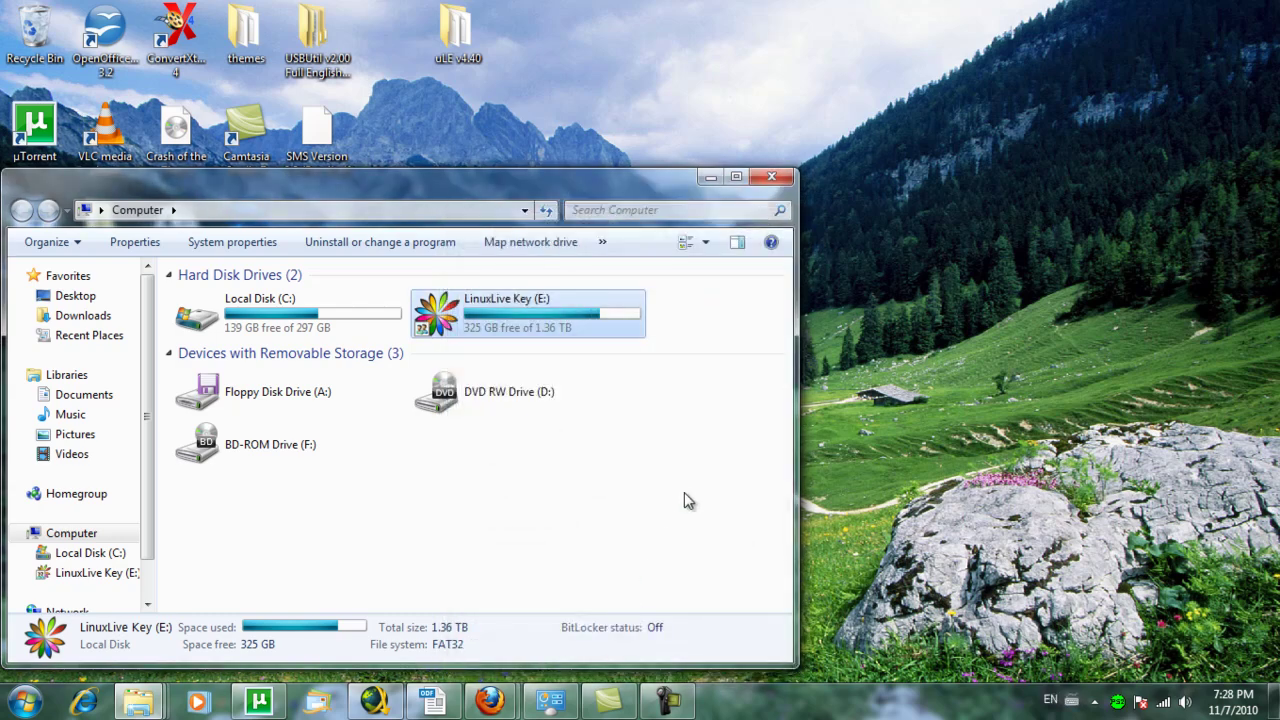
{"action": "left_click", "coordinate": [771, 176]}
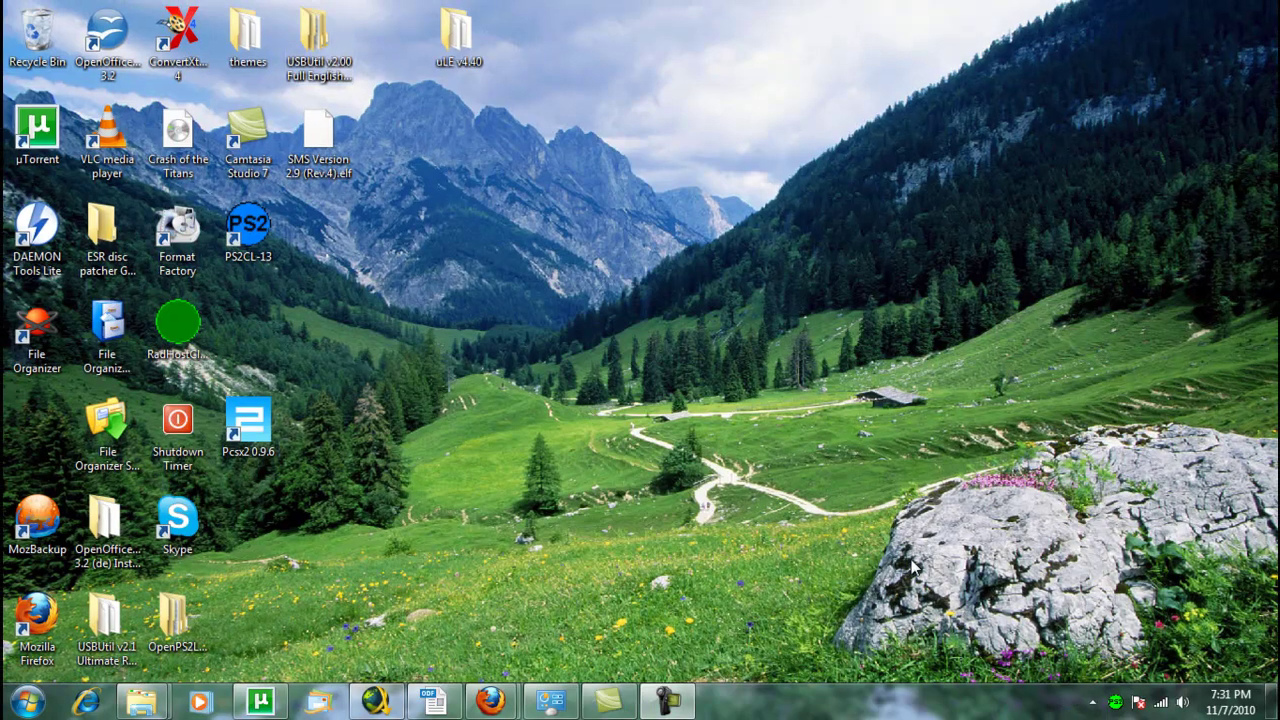
Step: Go to the advanced sharing settings page of the Network and Sharing Center
{"action": "left_click", "coordinate": [1159, 697]}
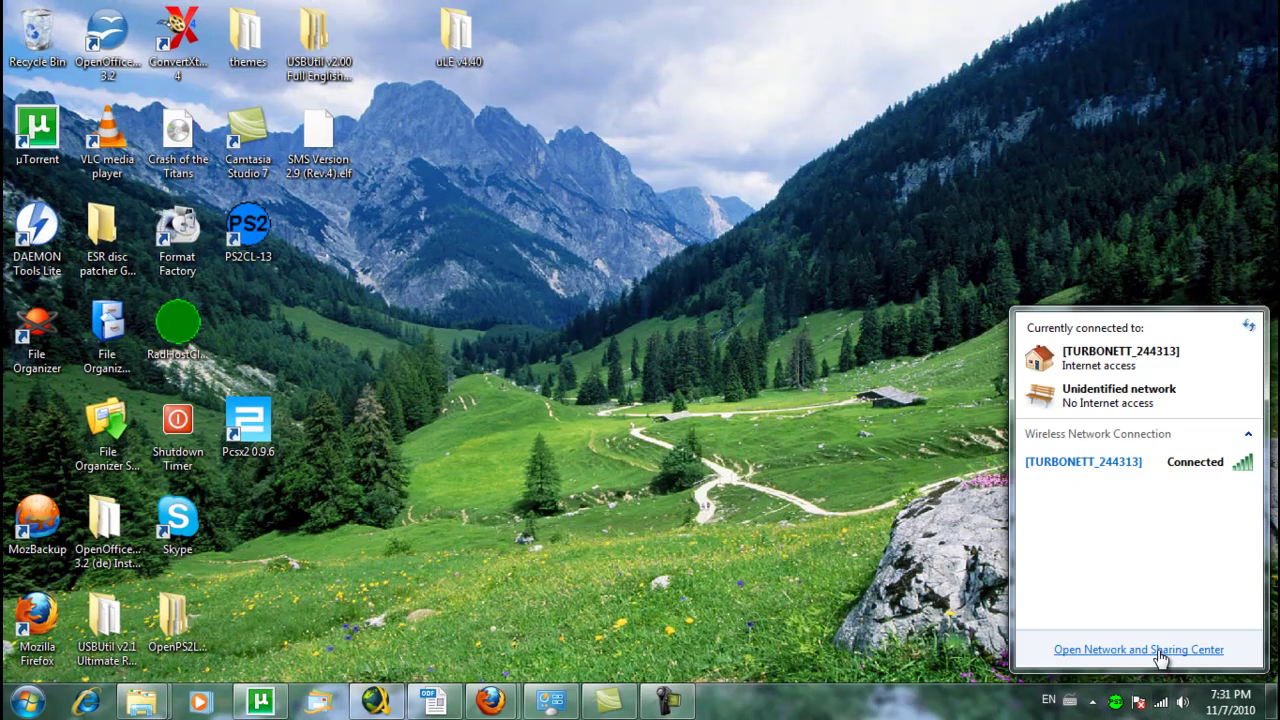
{"action": "left_click", "coordinate": [1157, 650]}
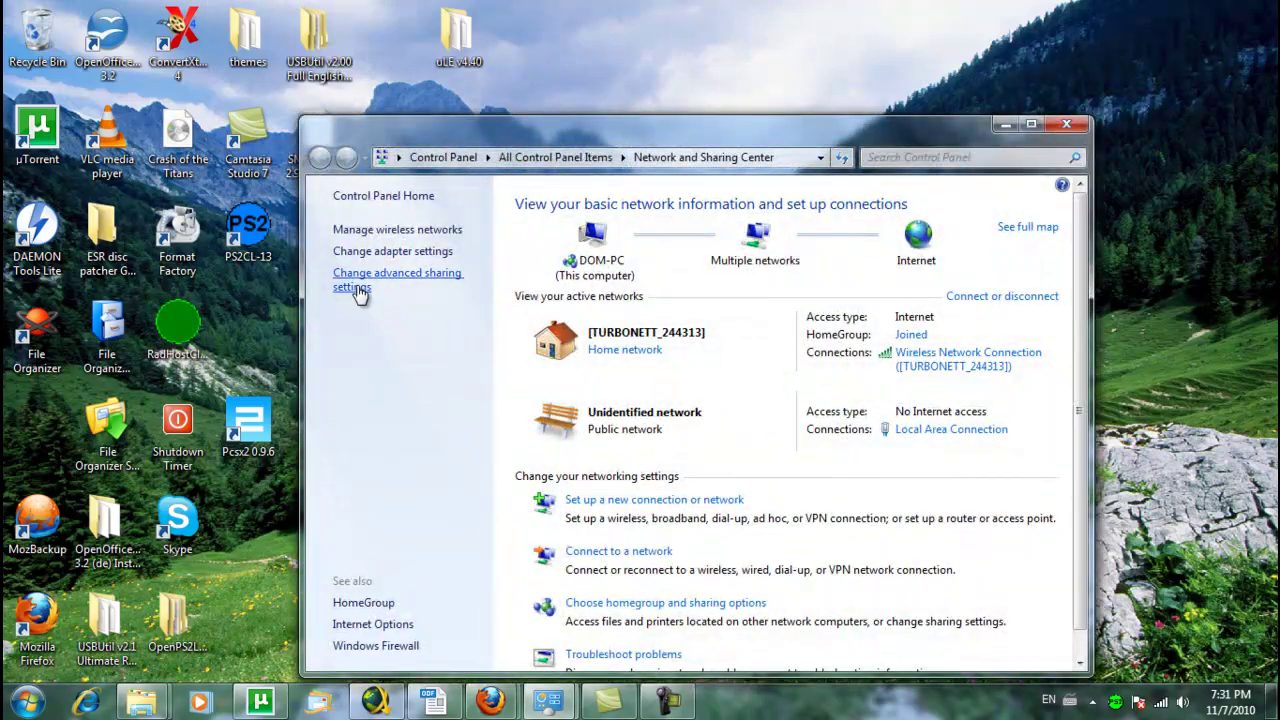
{"action": "left_click", "coordinate": [358, 285]}
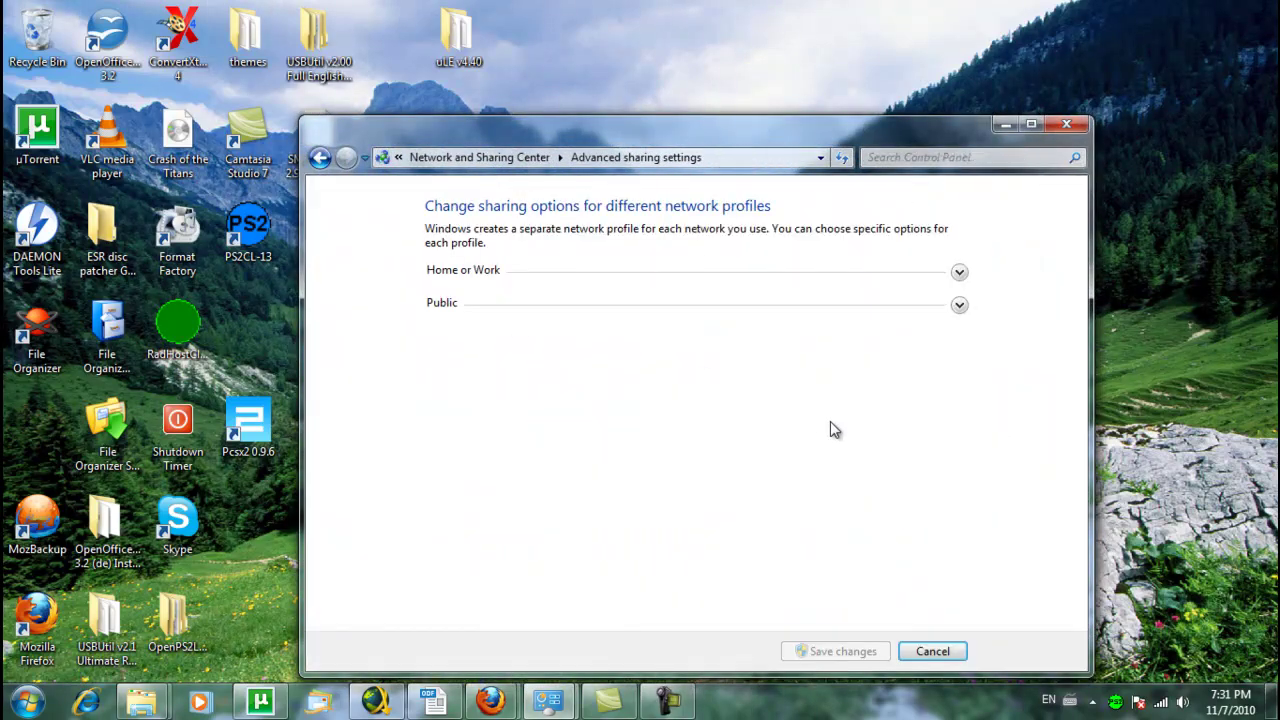
Step: Turn on network discovery for the Public profile and save the changes
{"action": "left_click", "coordinate": [958, 306]}
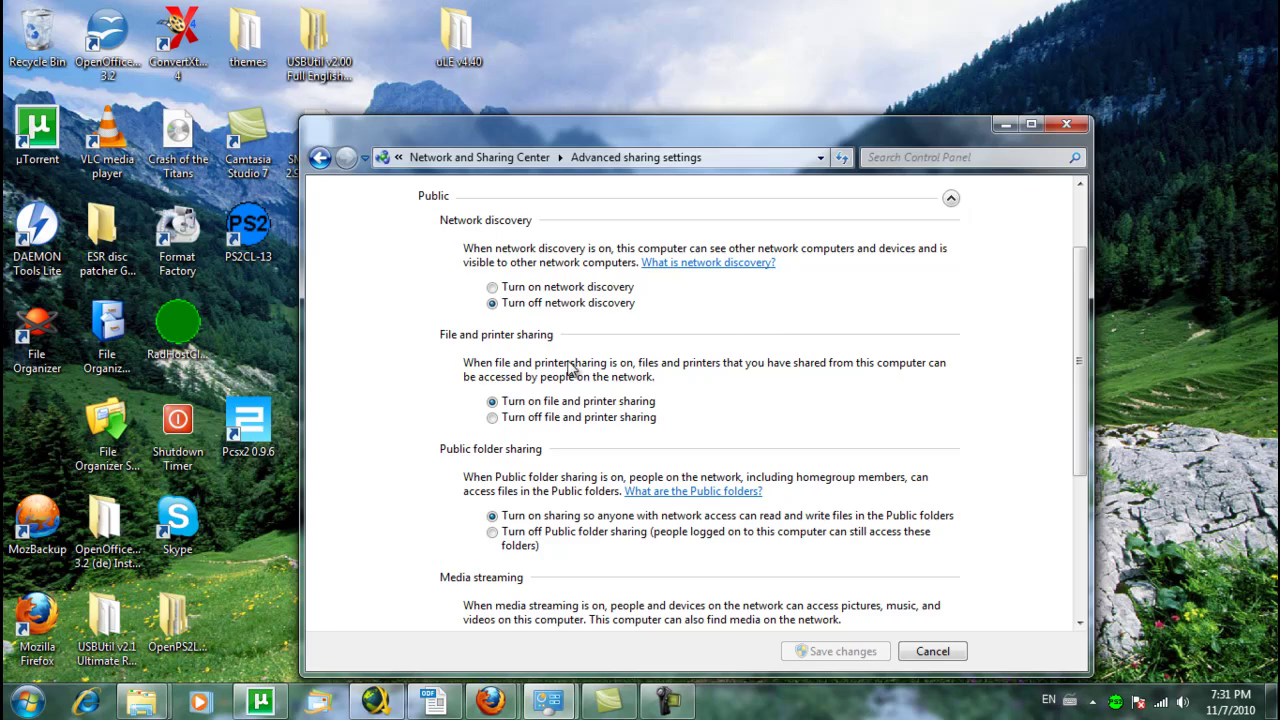
{"action": "left_click", "coordinate": [493, 288]}
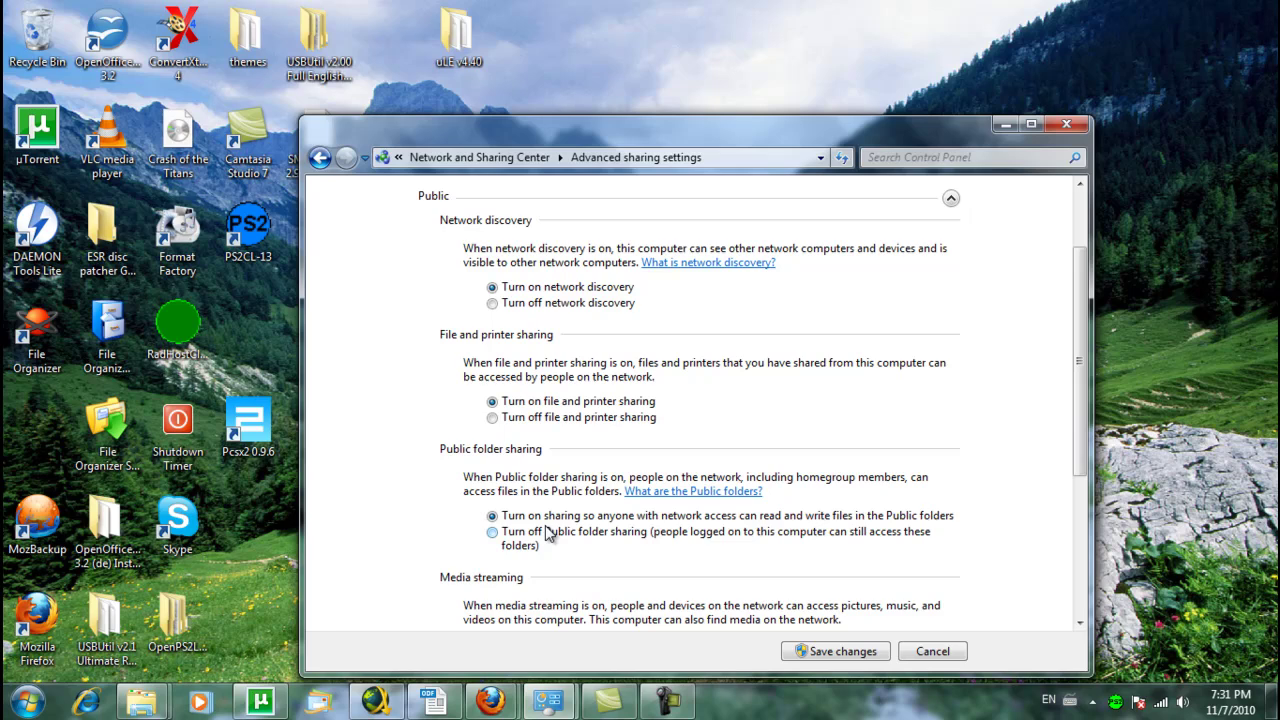
{"action": "scroll", "coordinate": [548, 533], "scroll_direction": "down", "scroll_amount": 5}
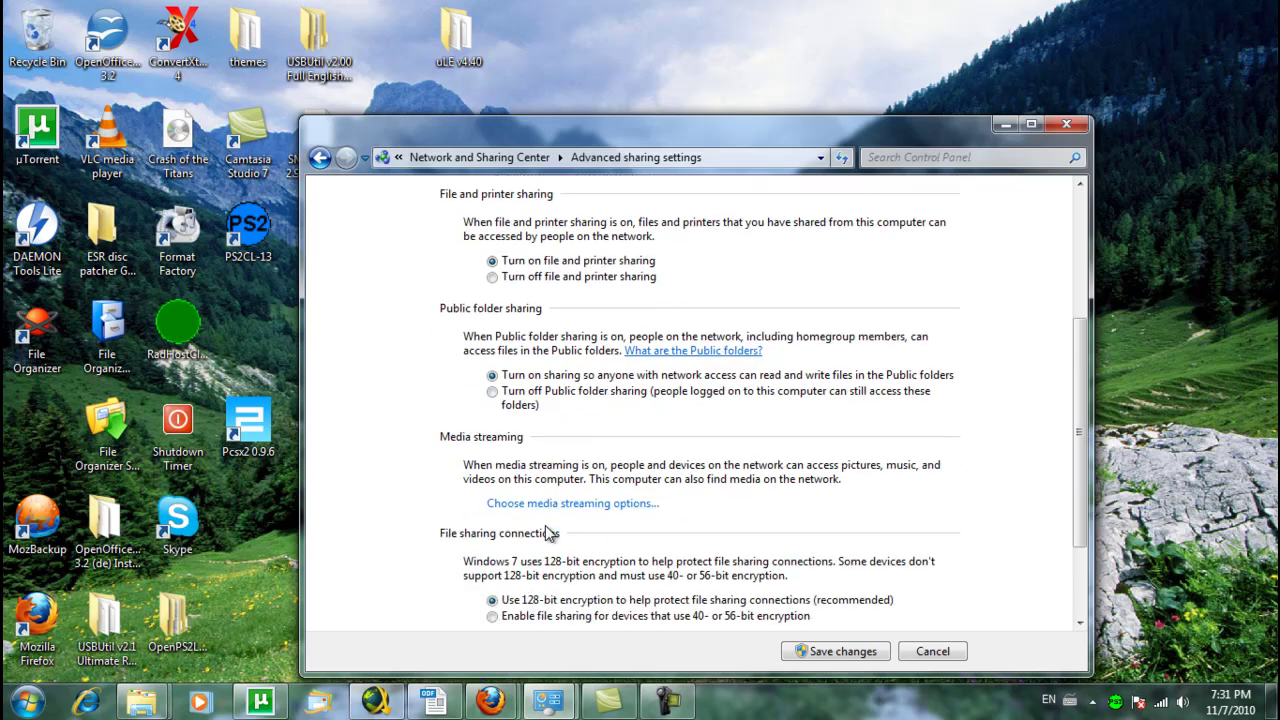
{"action": "scroll", "coordinate": [548, 533], "scroll_direction": "down", "scroll_amount": 3}
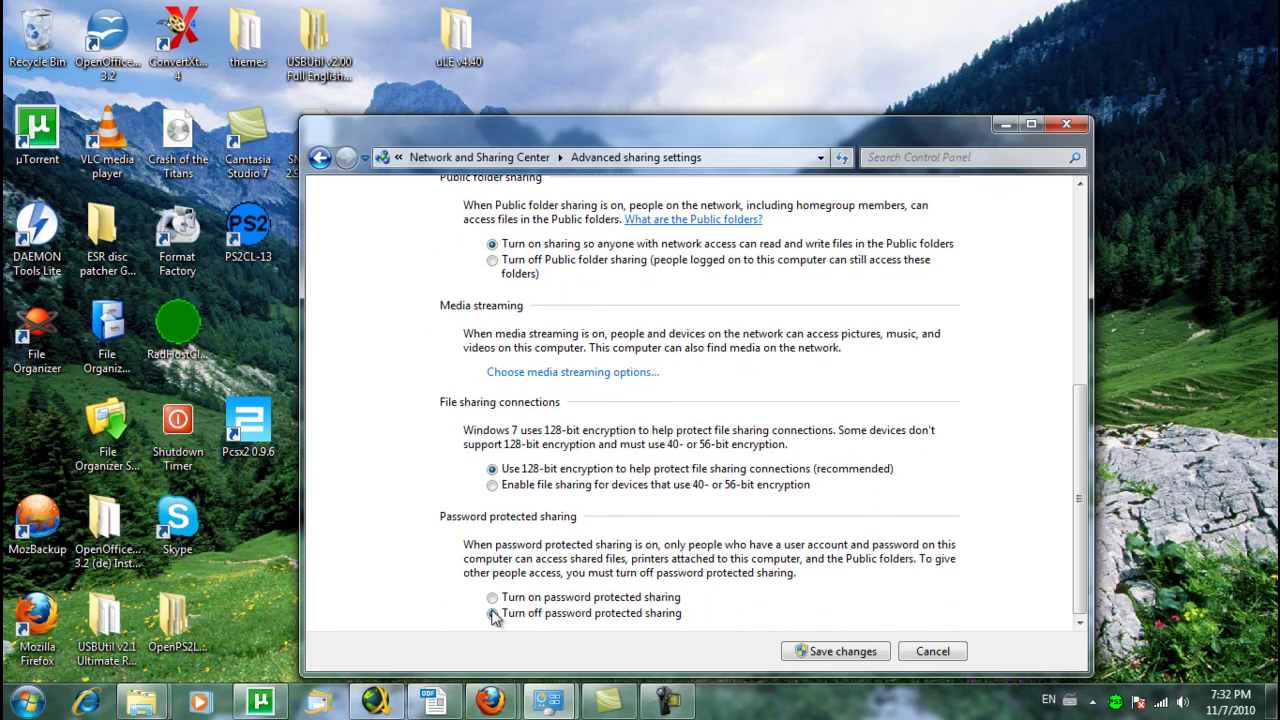
{"action": "left_click", "coordinate": [815, 652]}
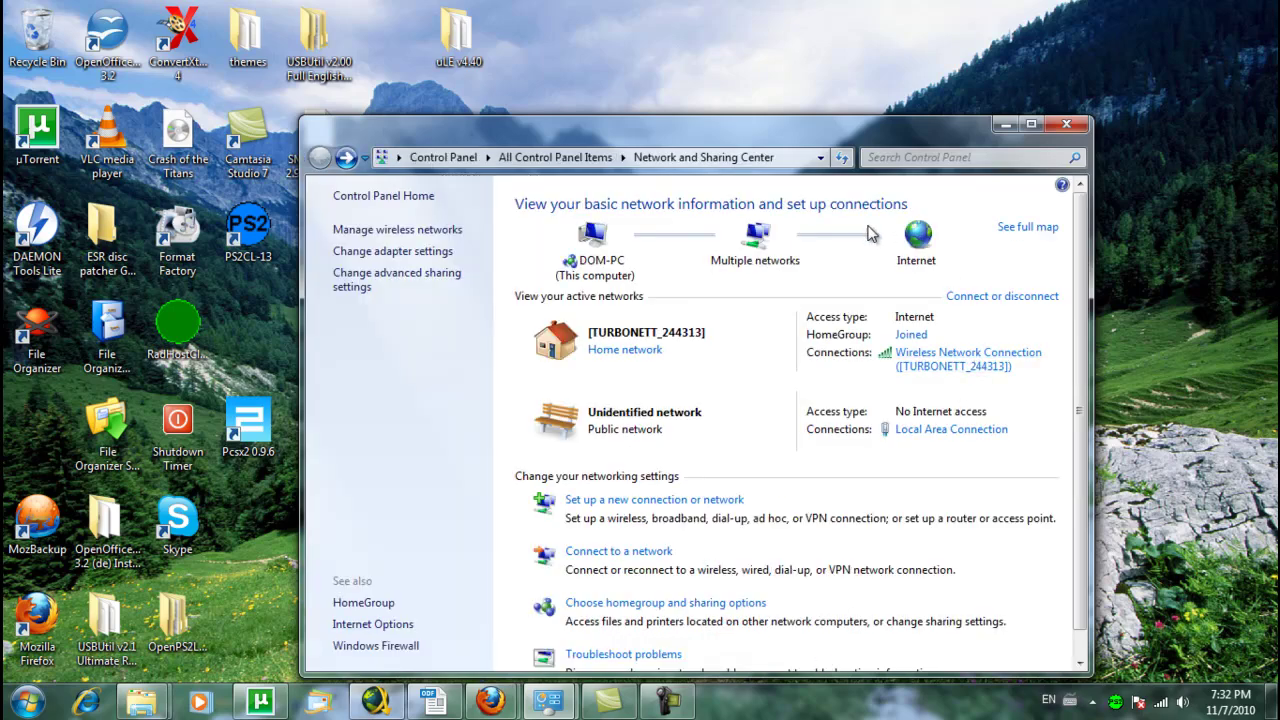
Step: Close Network and Sharing Center and open the USBUtil v2.00 update DNAS Pack v2.1 folder
{"action": "left_click", "coordinate": [1074, 125]}
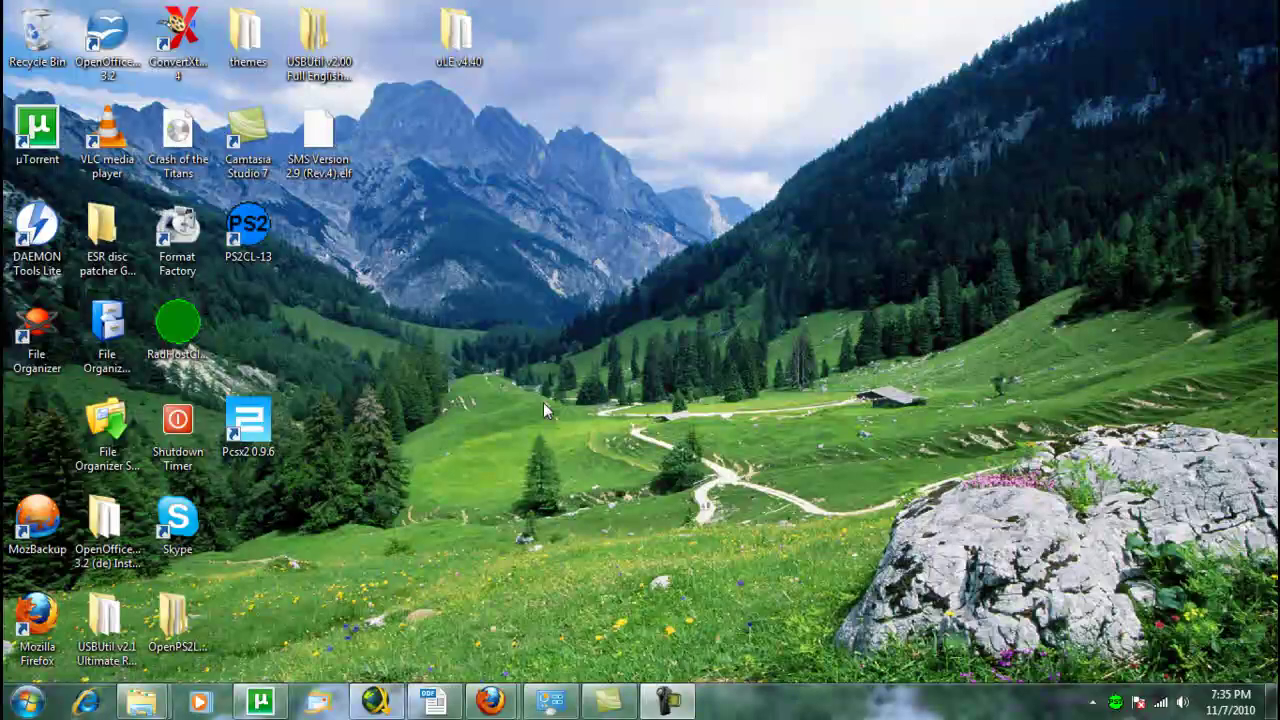
{"action": "double_click", "coordinate": [325, 50]}
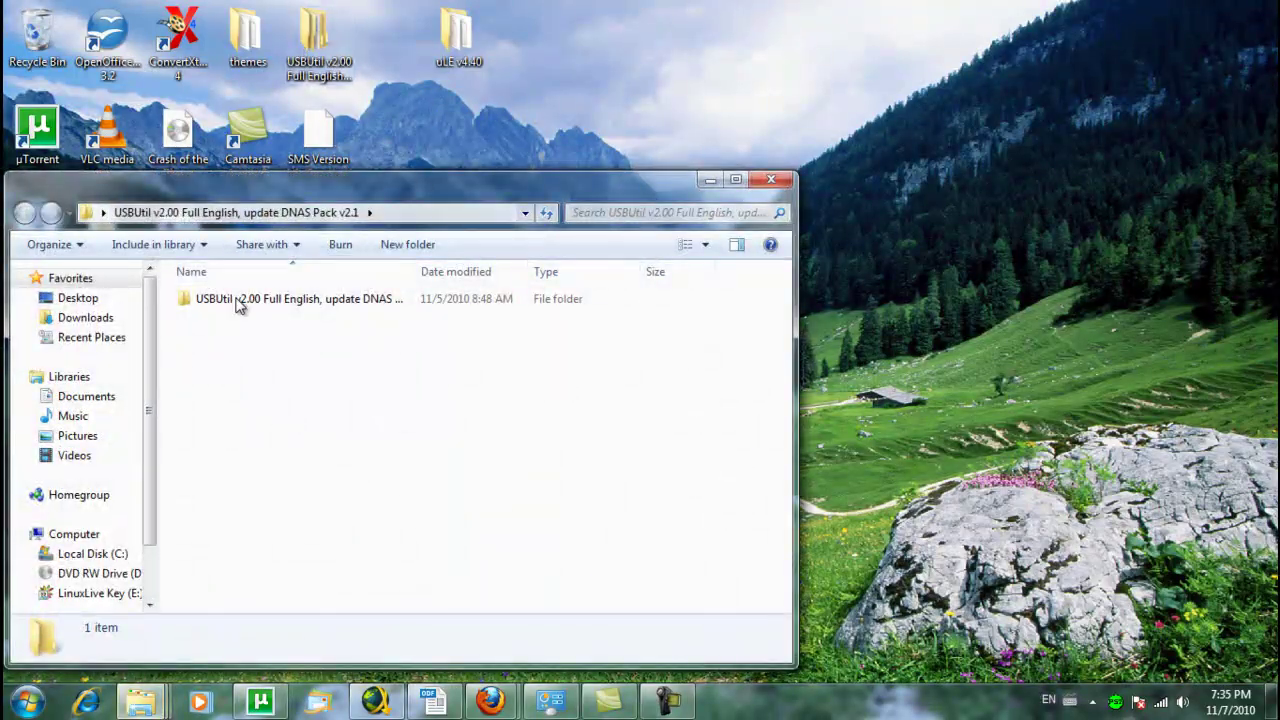
{"action": "double_click", "coordinate": [238, 302]}
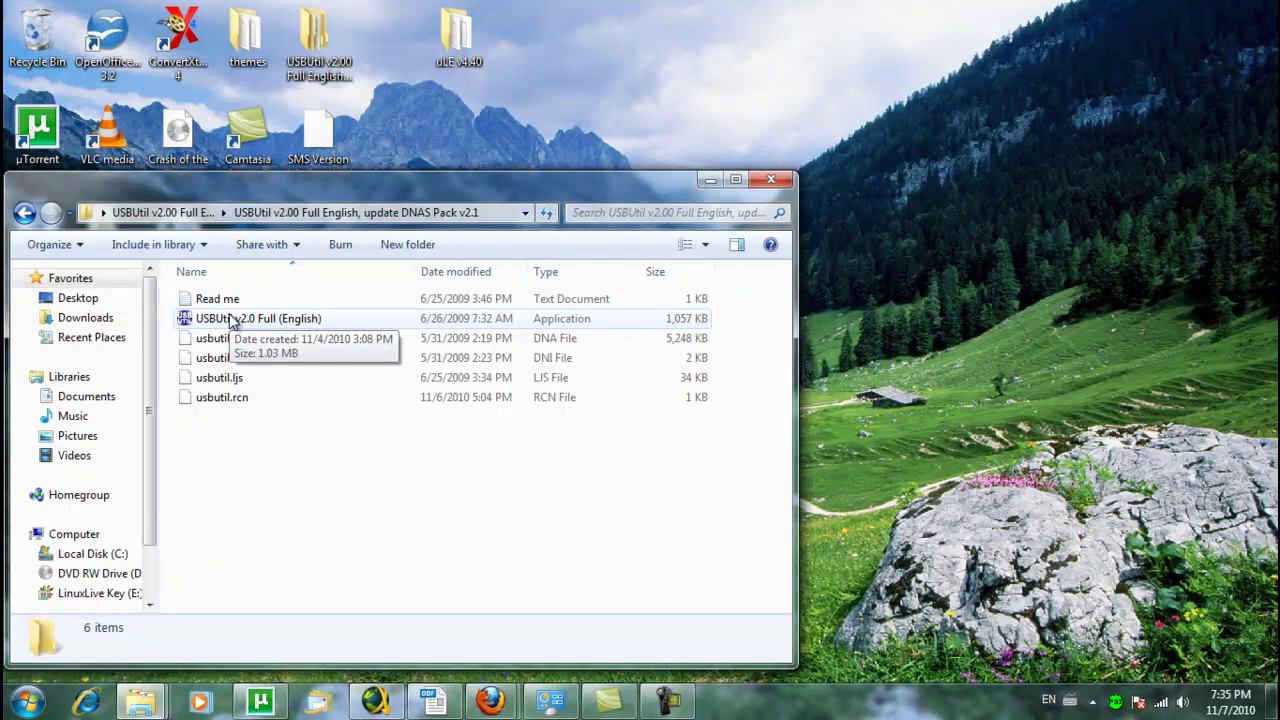
Step: Launch USBUtil v2.0 Full (English) and dismiss its About notice
{"action": "double_click", "coordinate": [230, 318]}
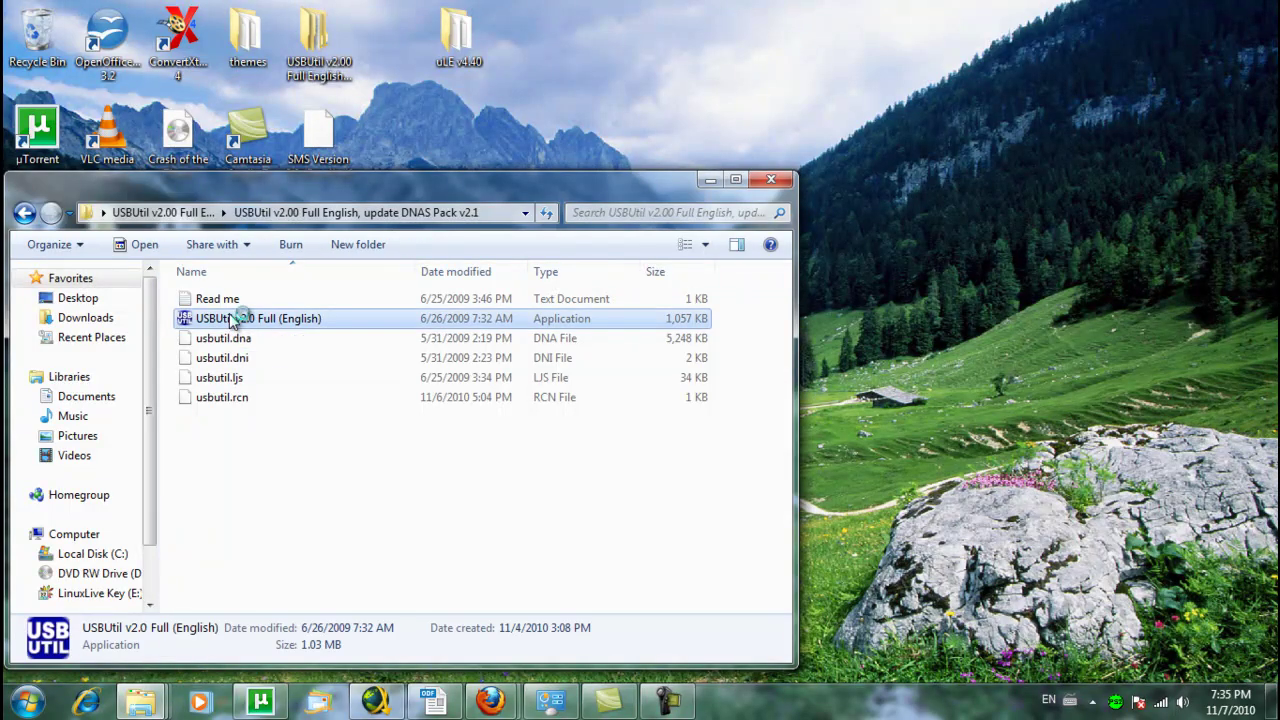
{"action": "left_click", "coordinate": [703, 180]}
{"action": "left_click", "coordinate": [703, 180]}
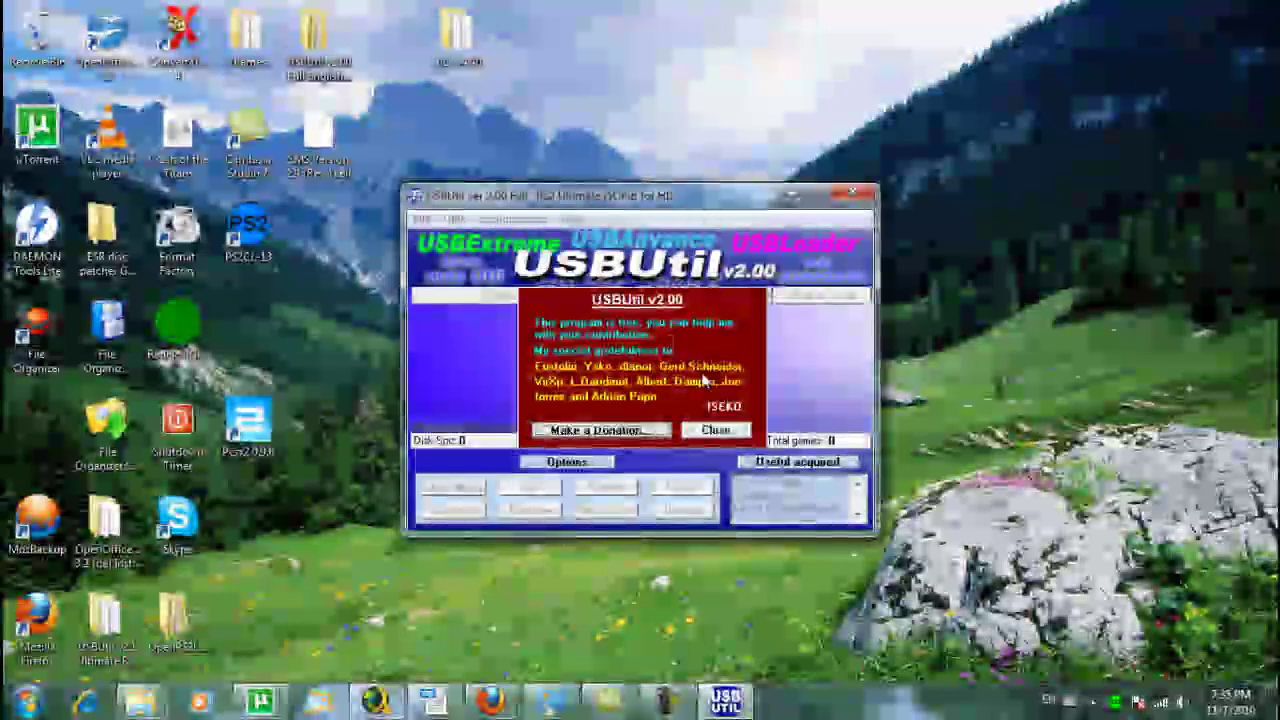
{"action": "left_click", "coordinate": [714, 430]}
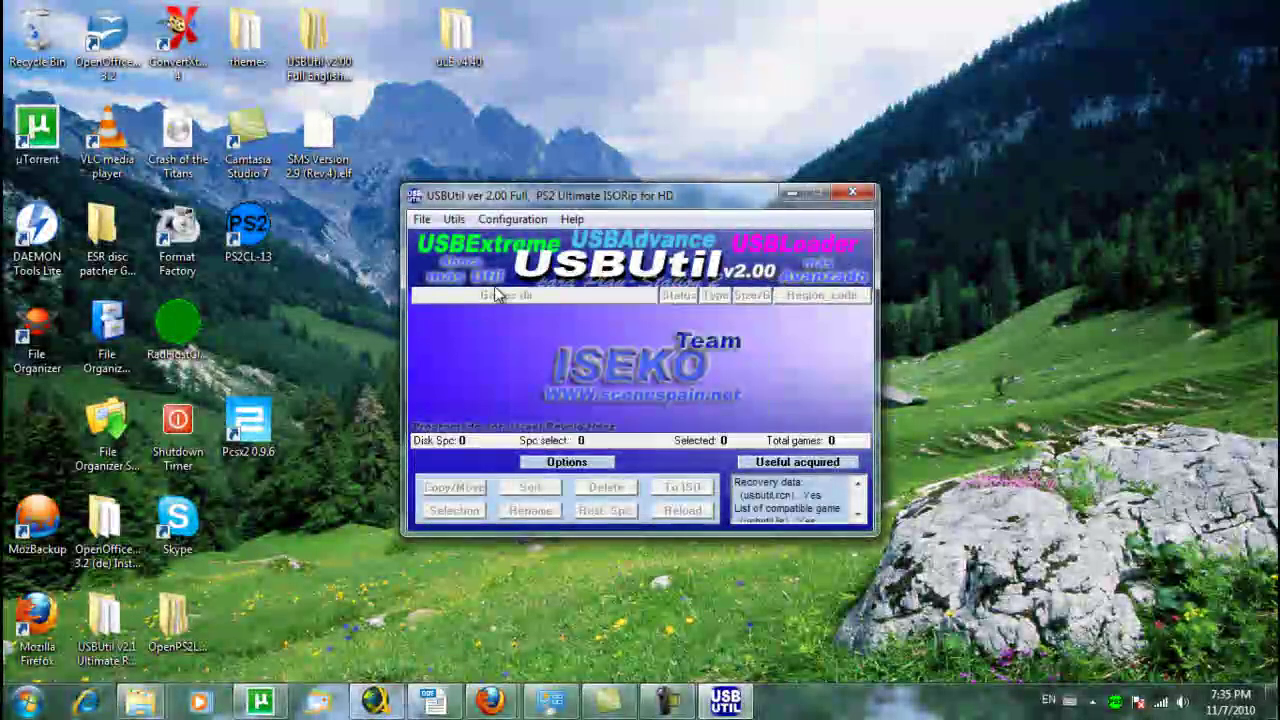
Step: Choose File > Create (GAME/ISO) from CD/DVD
{"action": "left_click", "coordinate": [423, 221]}
{"action": "key", "text": "Right"}
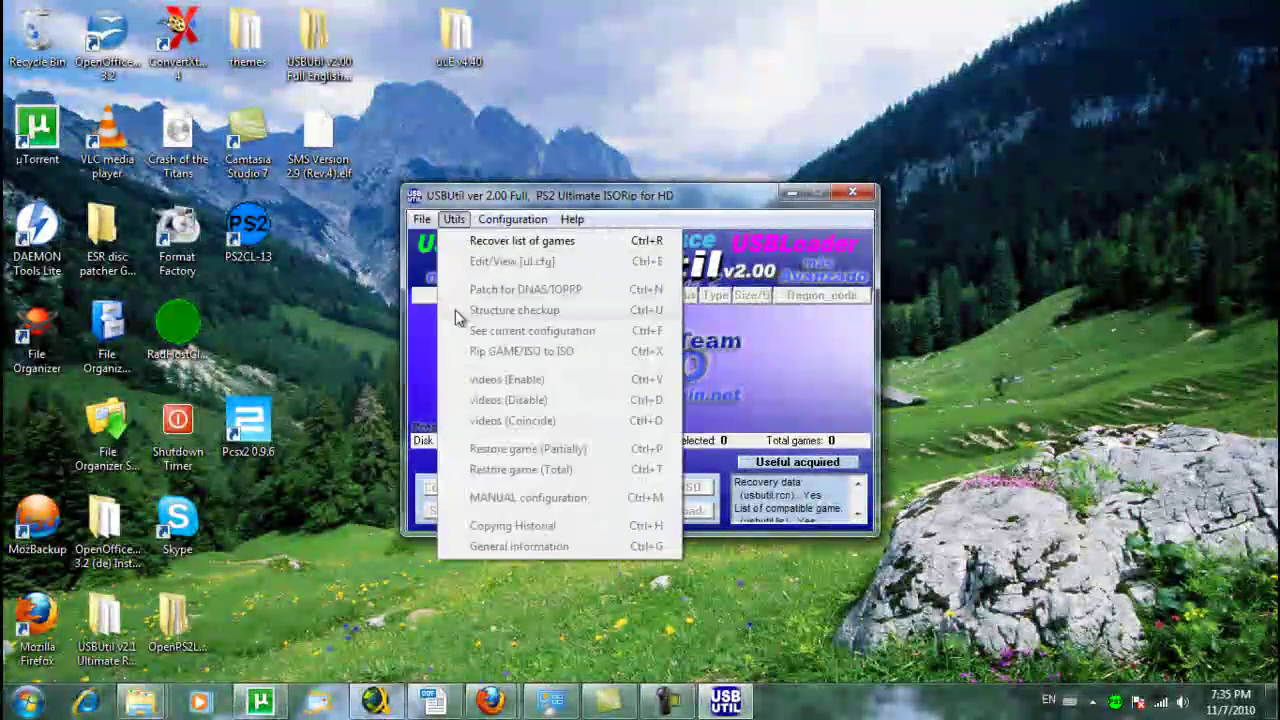
{"action": "left_click", "coordinate": [418, 221]}
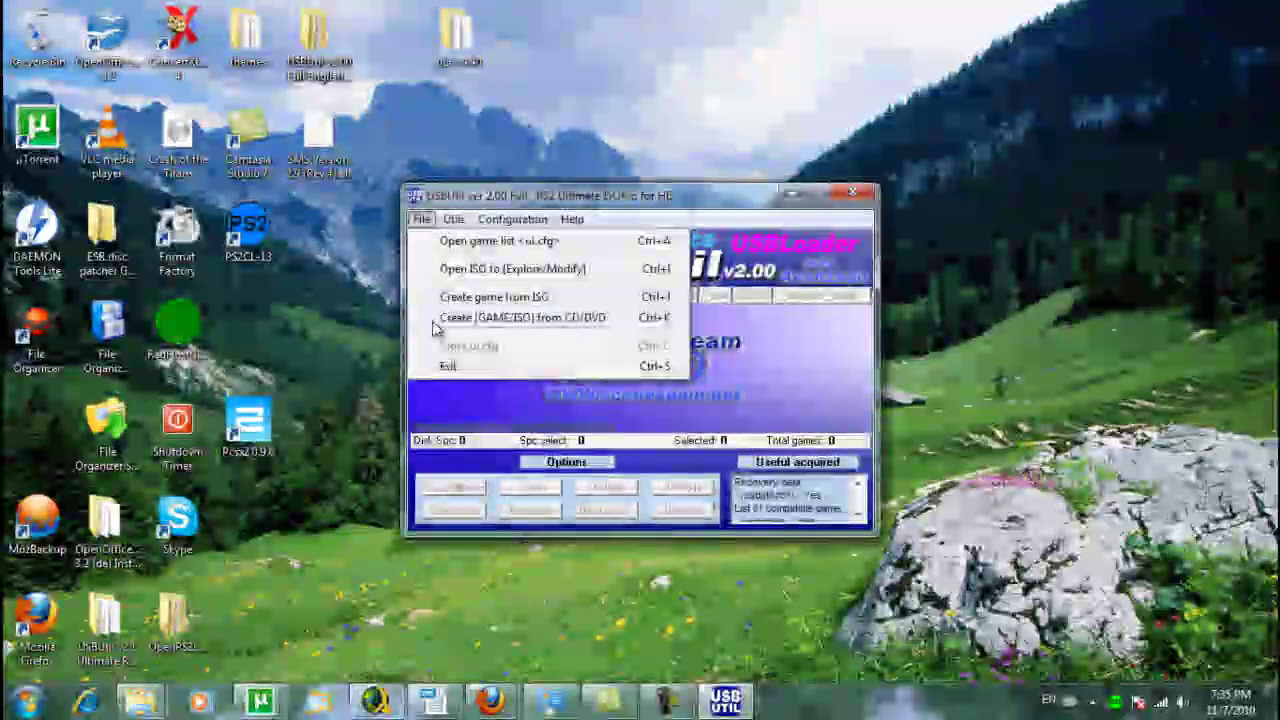
{"action": "left_click", "coordinate": [434, 322]}
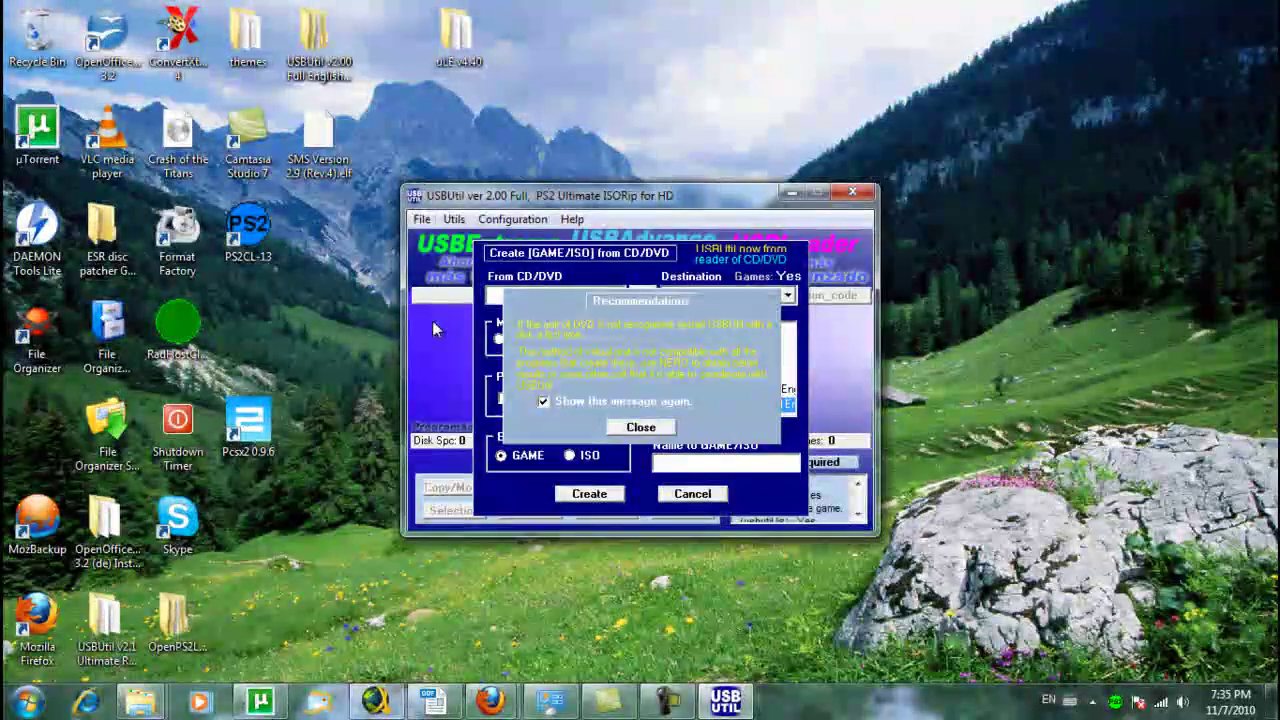
Step: Dismiss the recommendations and set source drive D: and destination drive C:\
{"action": "left_click", "coordinate": [640, 427]}
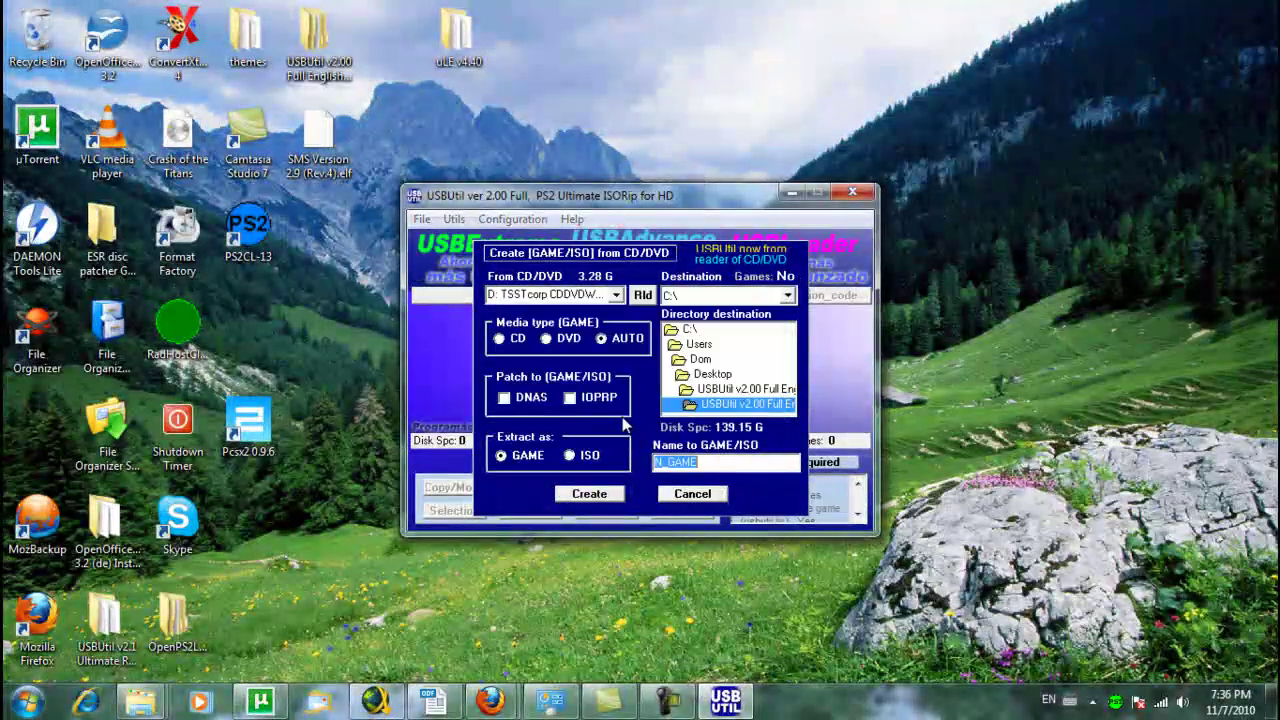
{"action": "left_click", "coordinate": [615, 296]}
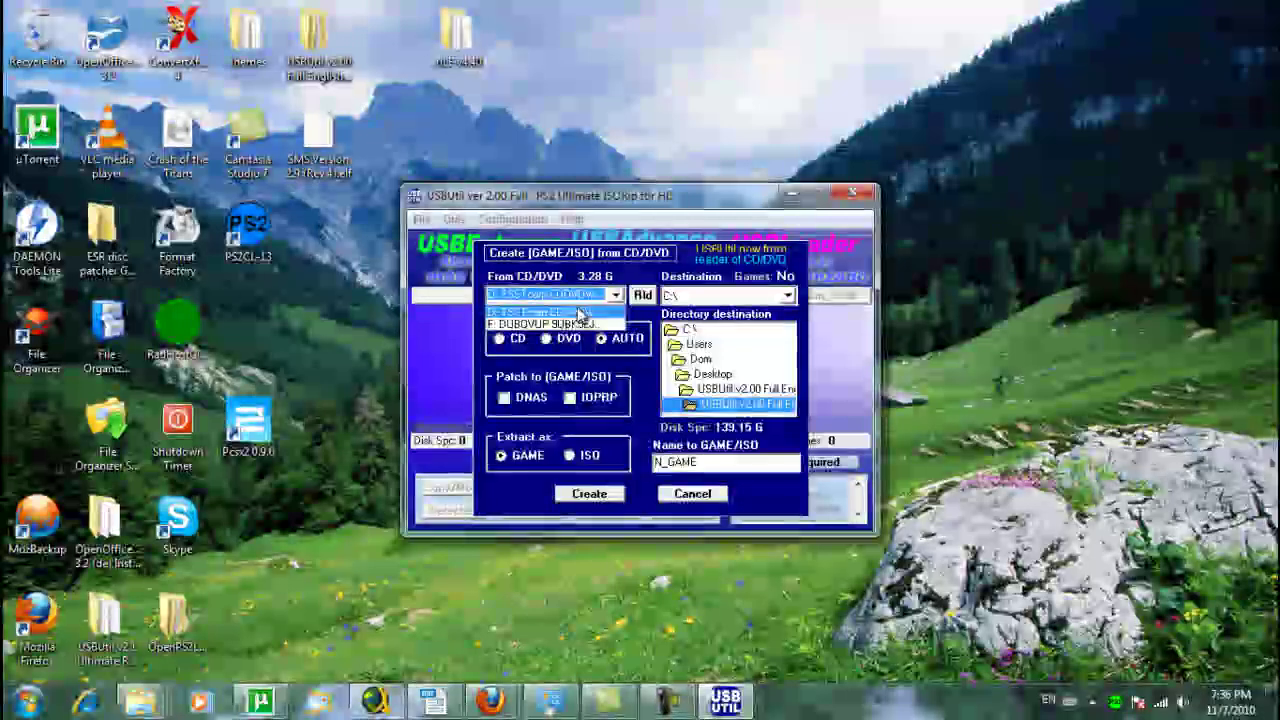
{"action": "left_click", "coordinate": [574, 313]}
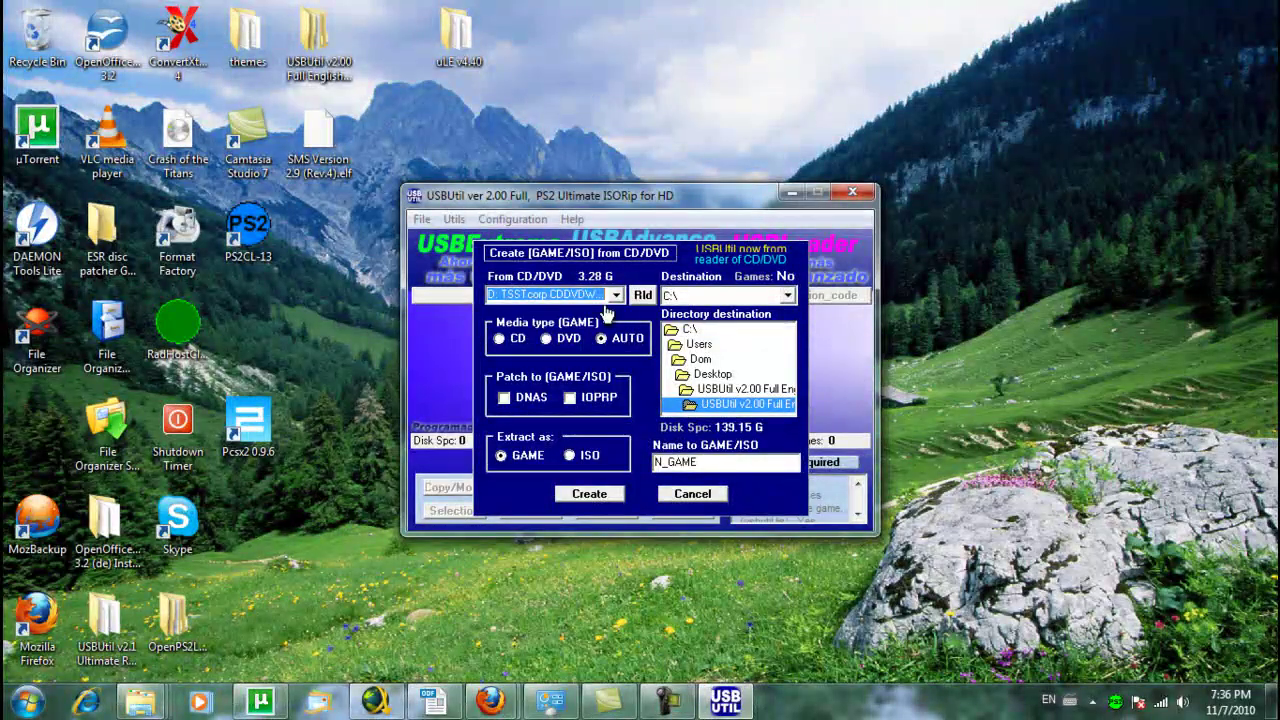
{"action": "left_click", "coordinate": [788, 297]}
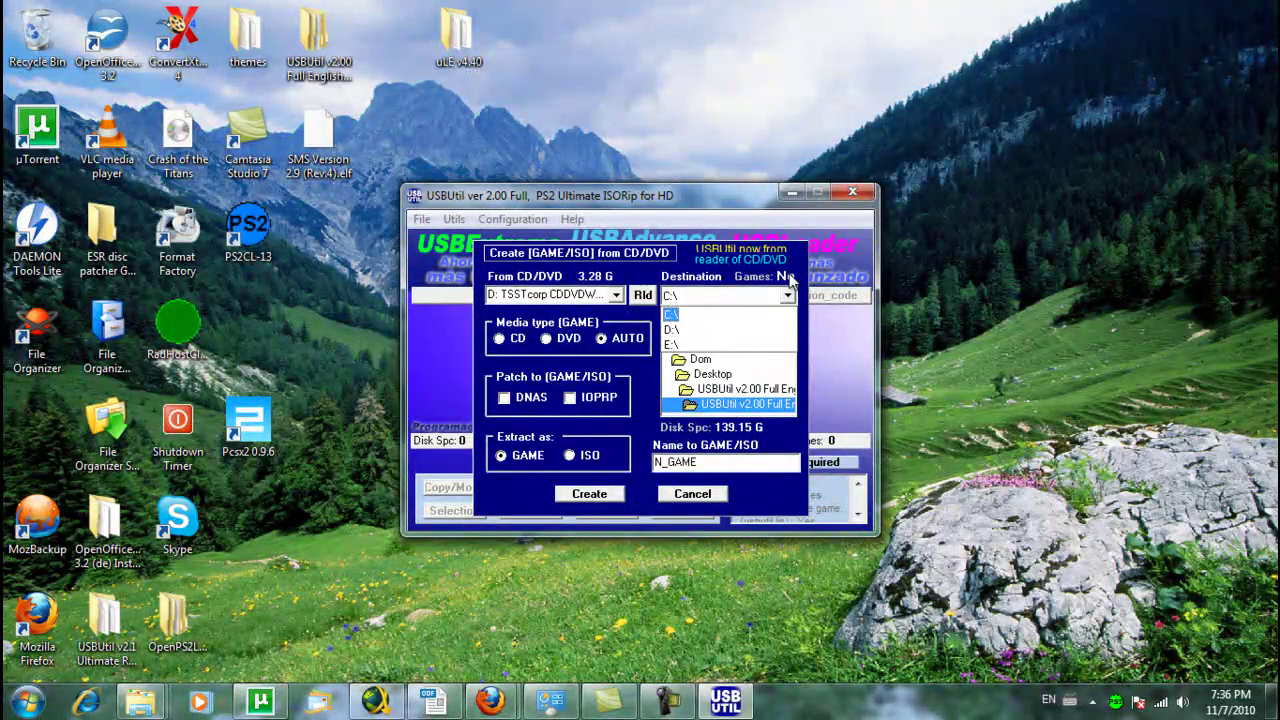
{"action": "left_click", "coordinate": [788, 296]}
Step: Rename the game from N_GAME to PES2010 and start creating it
{"action": "double_click", "coordinate": [665, 462]}
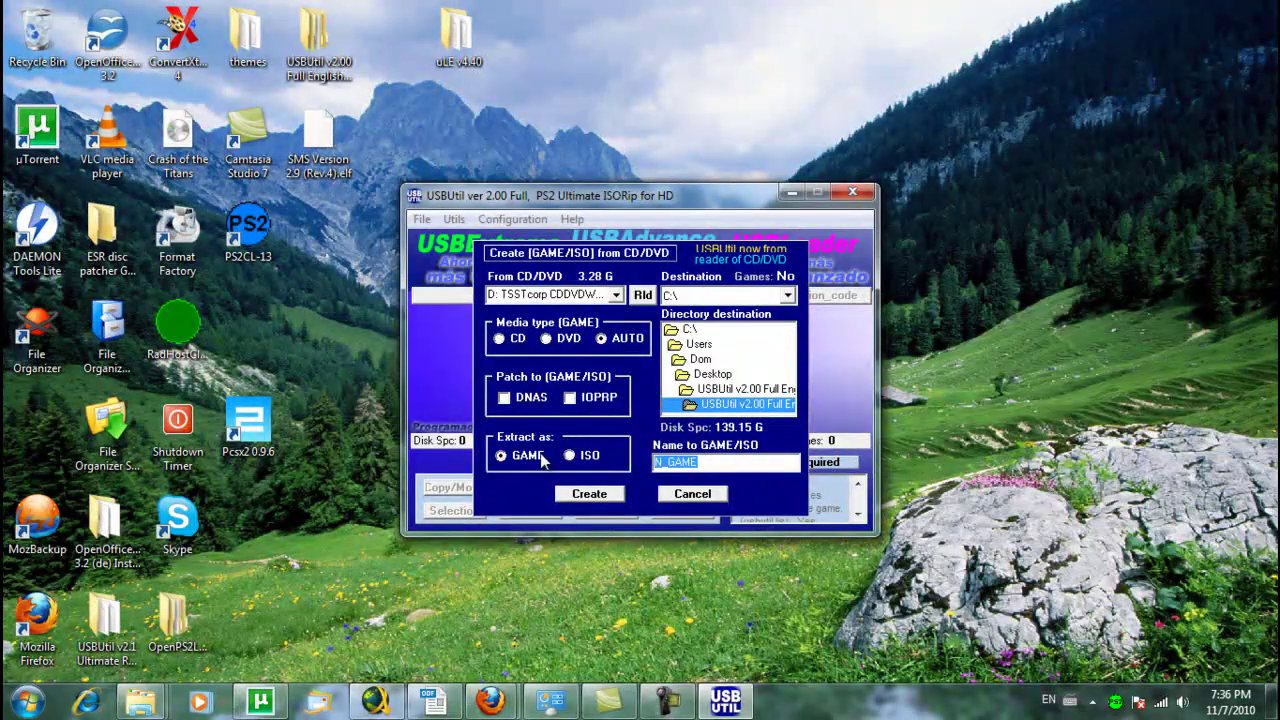
{"action": "type", "text": "PES2010"}
{"action": "left_click", "coordinate": [590, 494]}
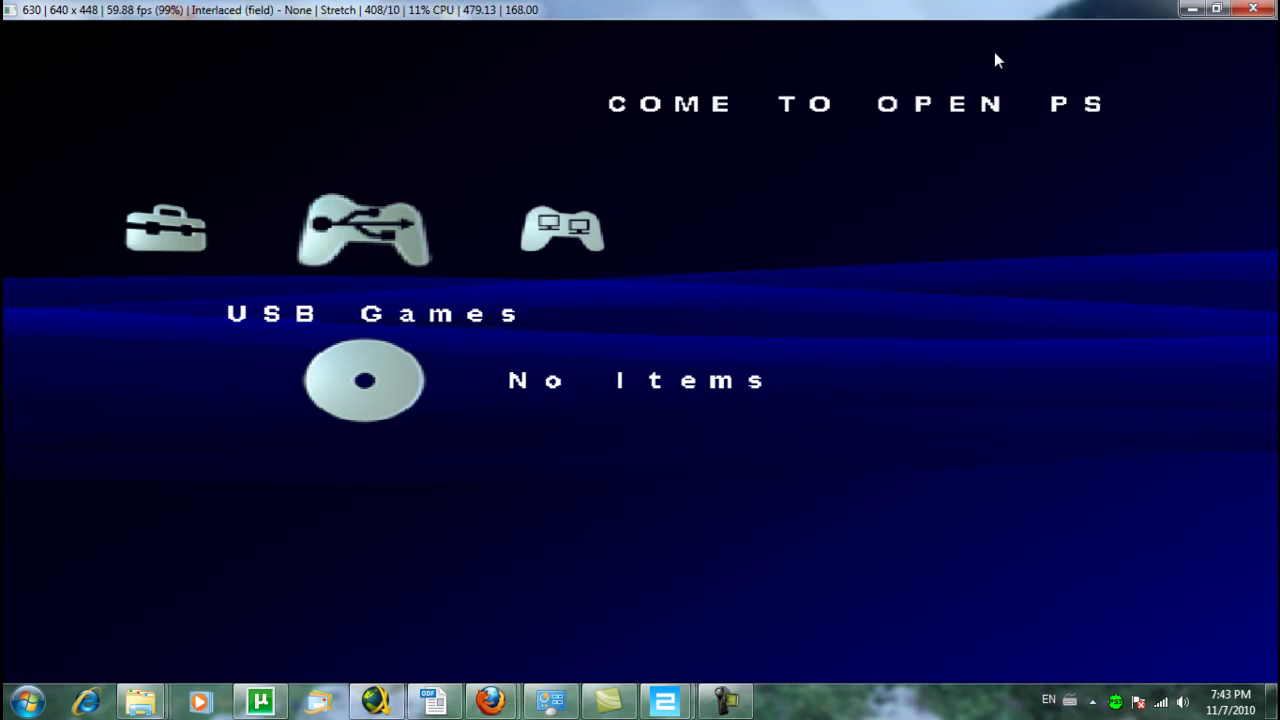
Step: Navigate Open PS2 Loader's menus to the Network config entry in Settings
{"action": "key", "text": "Right"}
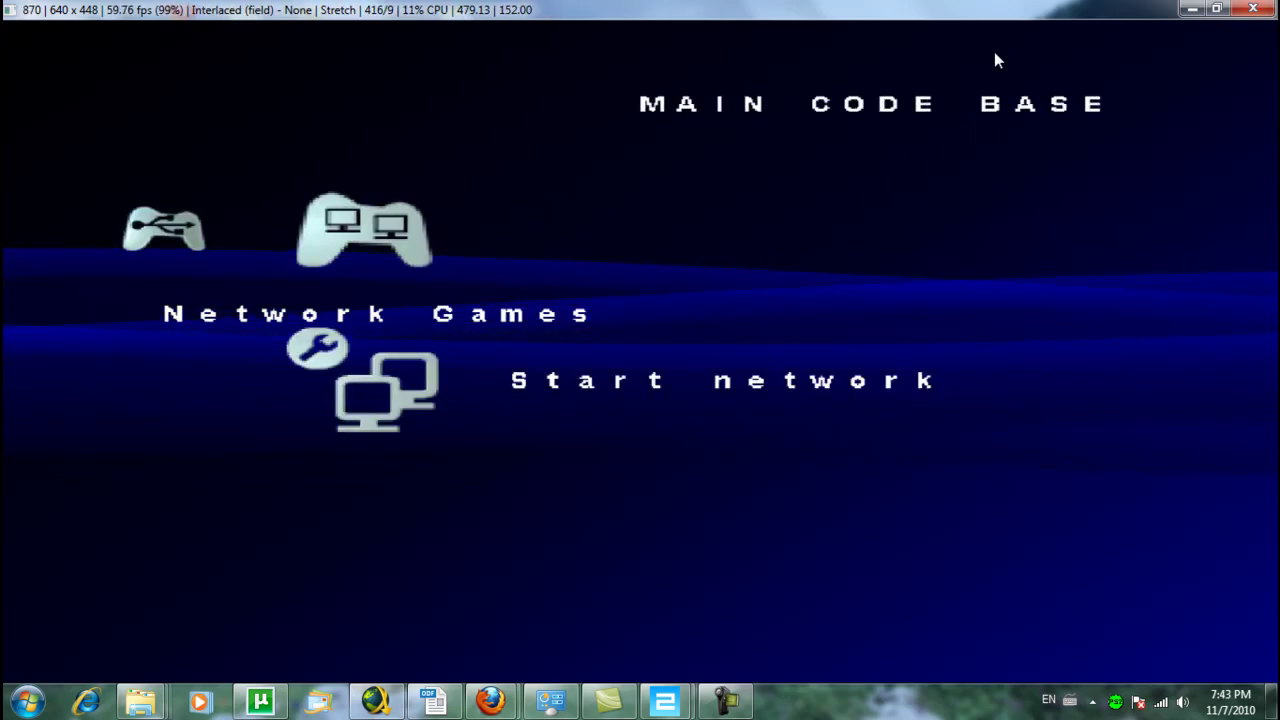
{"action": "key", "text": "Left"}
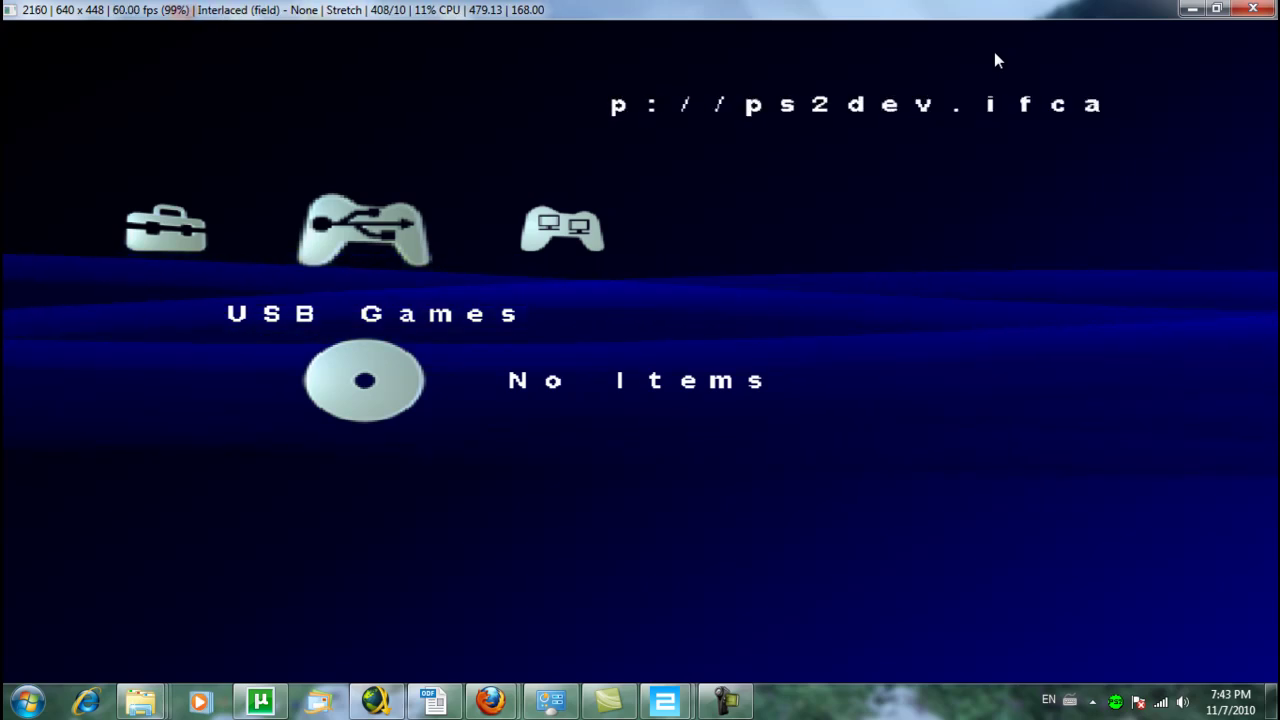
{"action": "key", "text": "Right"}
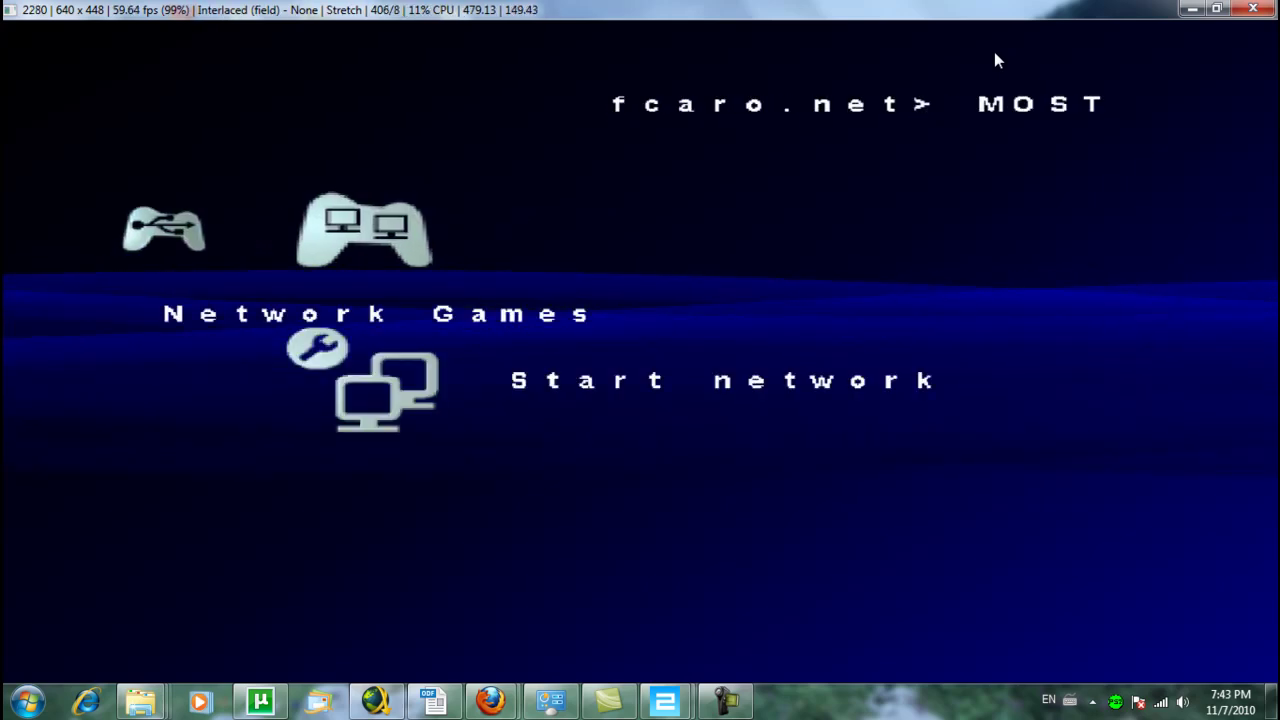
{"action": "key", "text": "Left"}
{"action": "key", "text": "Left"}
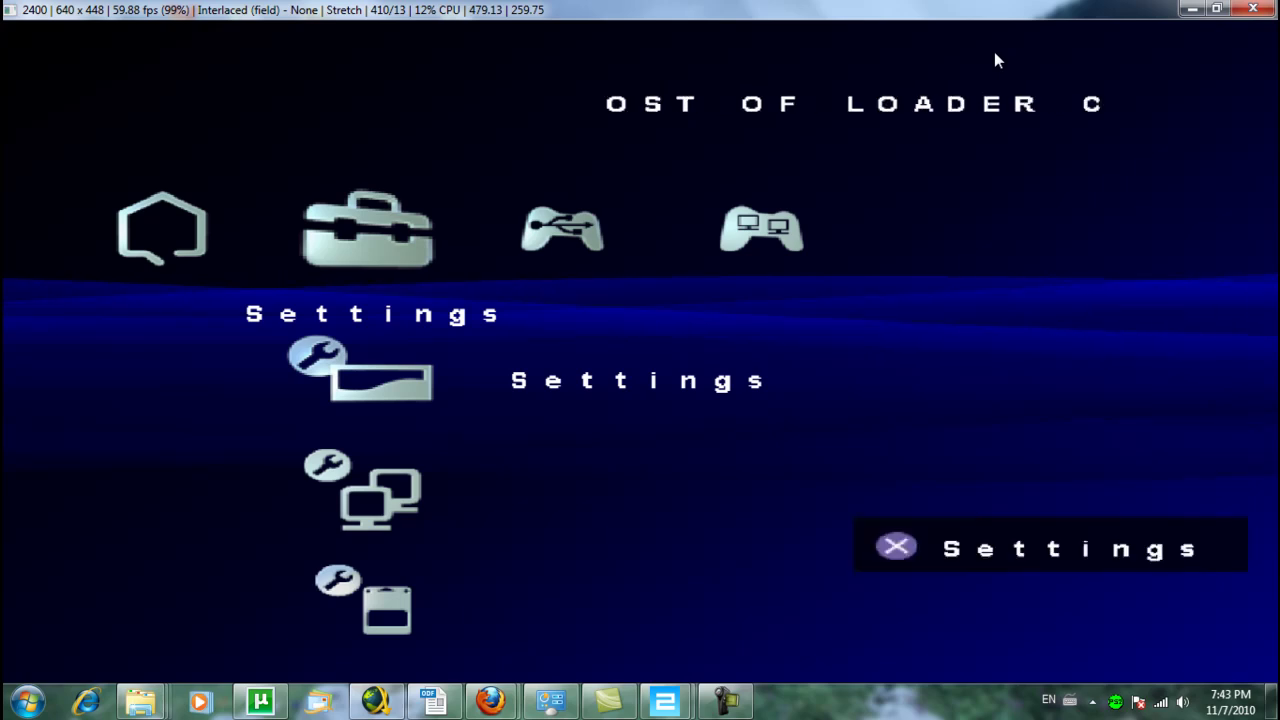
{"action": "key", "text": "Down"}
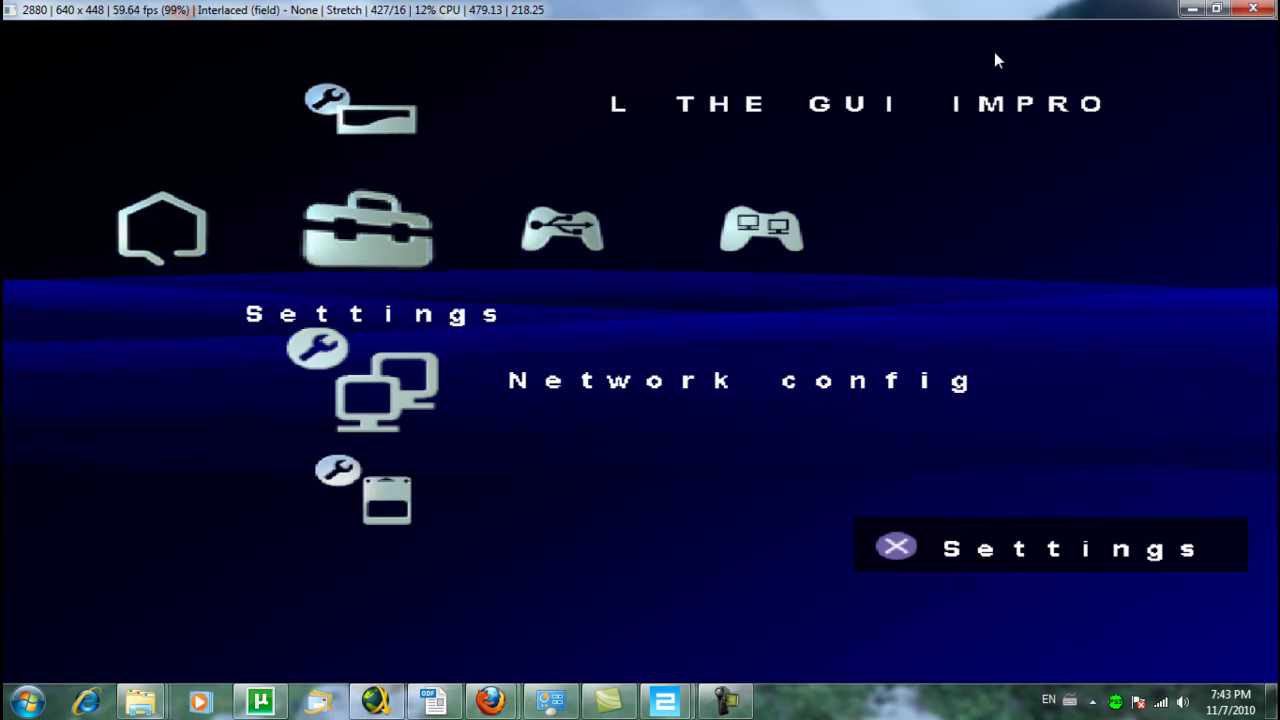
Step: Confirm network config (PC 192.168.0.2, port 445, share PS2SMB) and move to Network Games
{"action": "key", "text": "Return"}
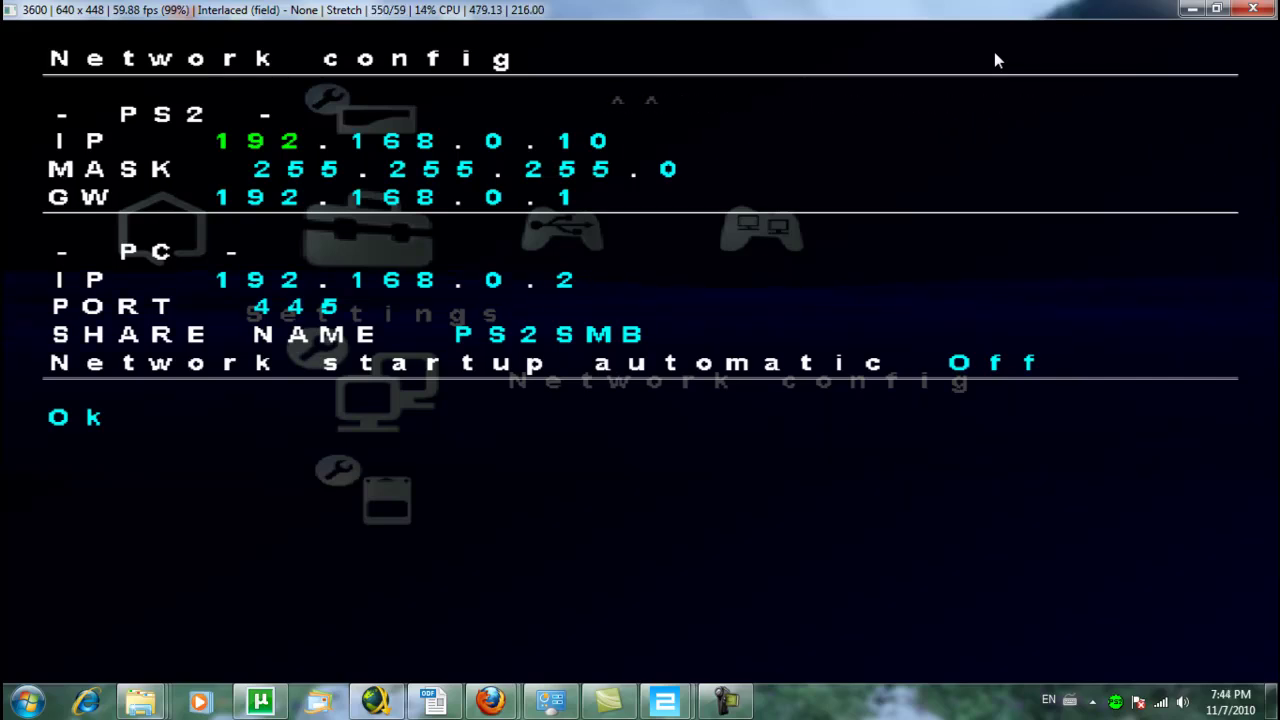
{"action": "key", "text": "Down"}
{"action": "key", "text": "Down"}
{"action": "key", "text": "Down"}
{"action": "key", "text": "Down"}
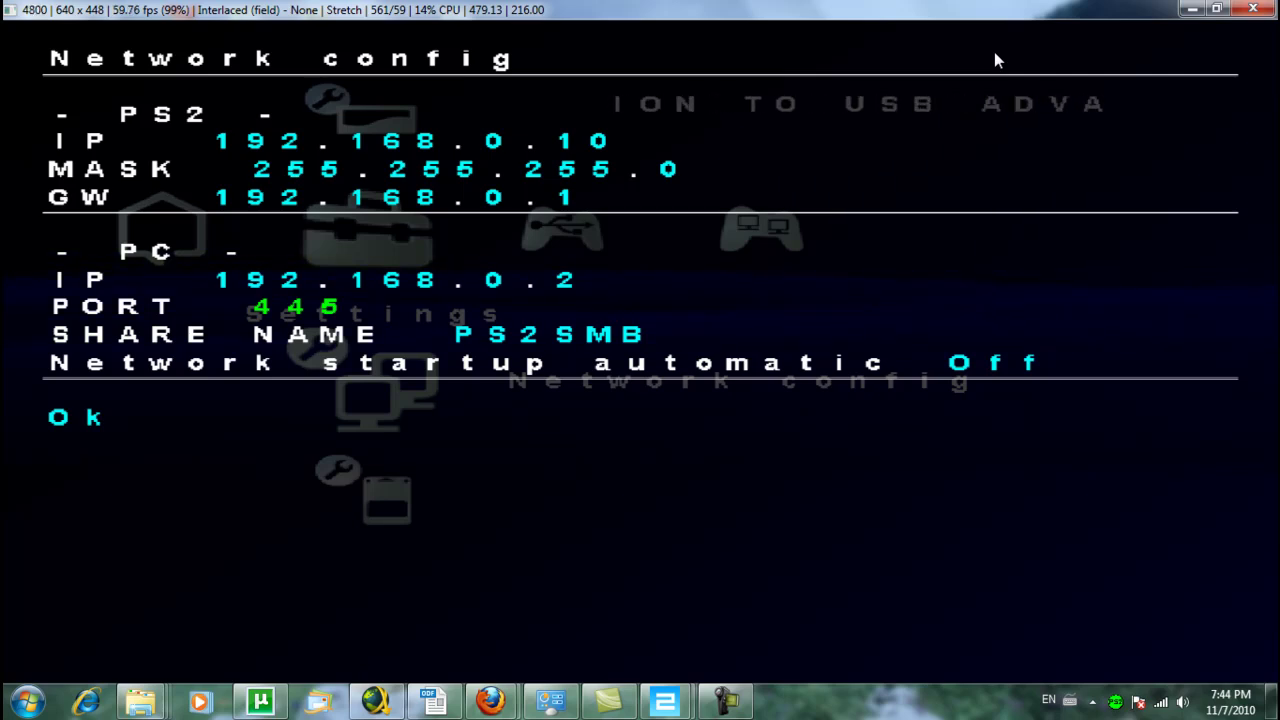
{"action": "key", "text": "Down"}
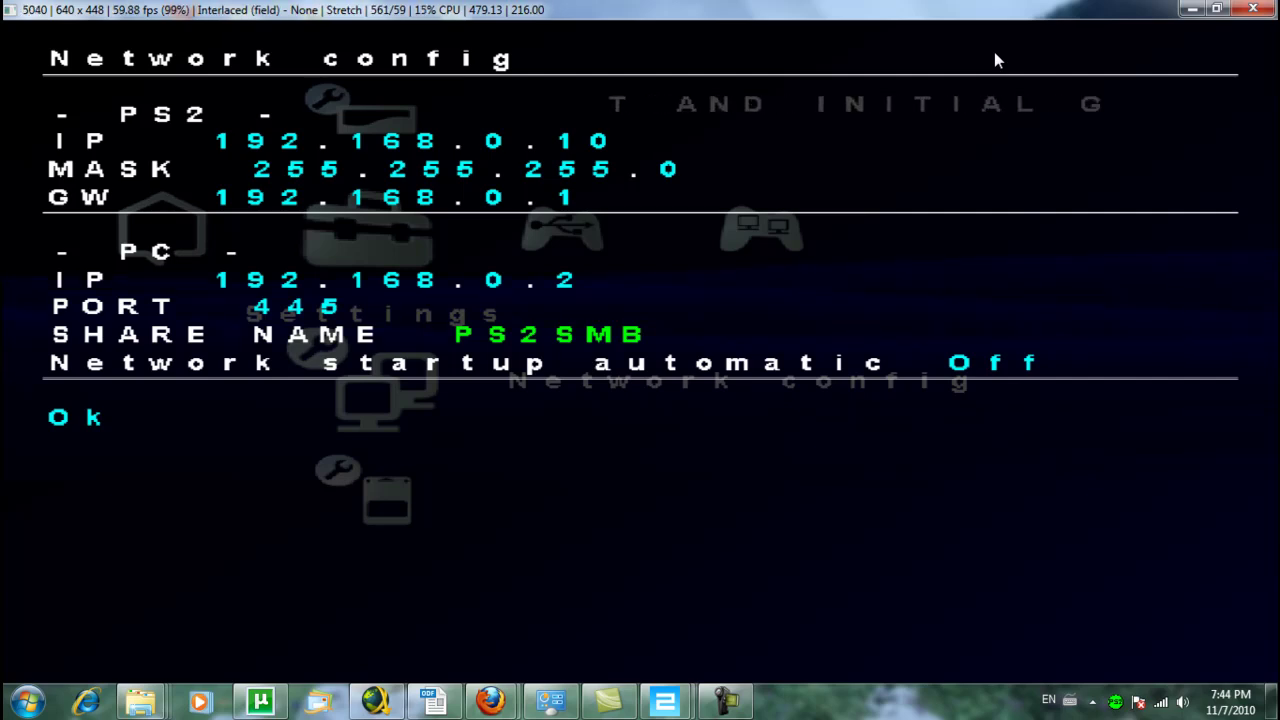
{"action": "key", "text": "Down"}
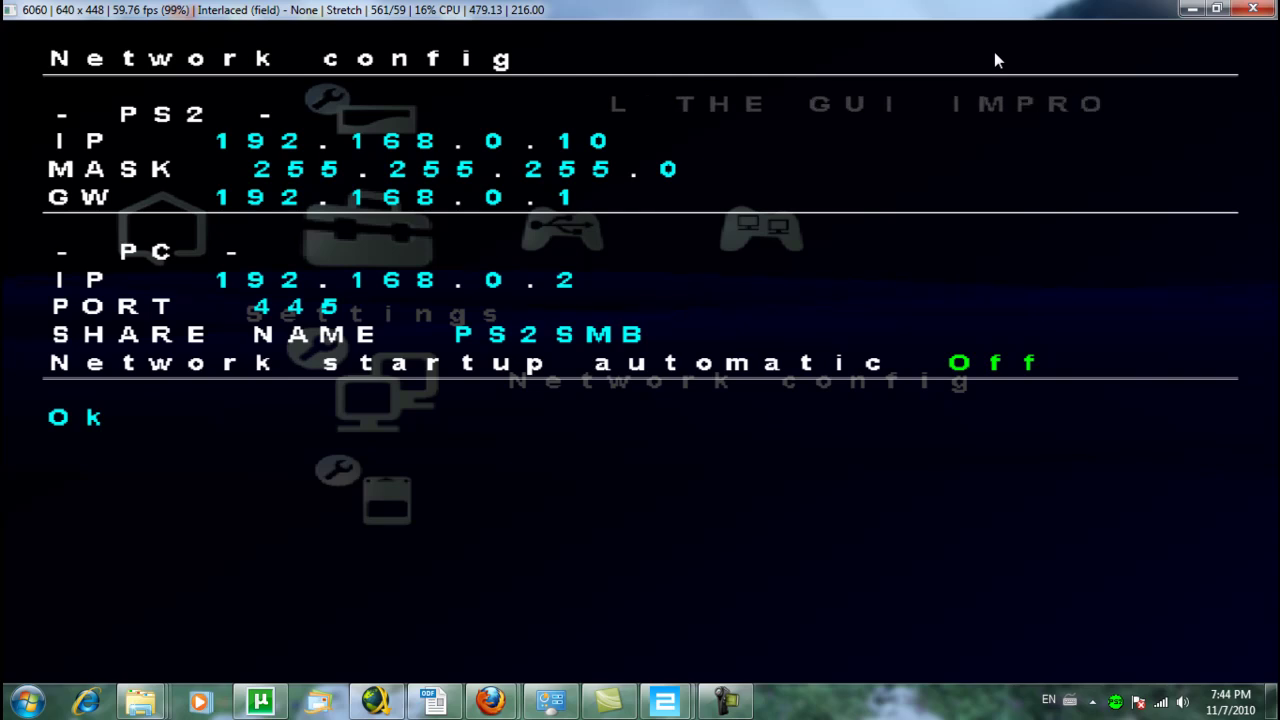
{"action": "key", "text": "Down"}
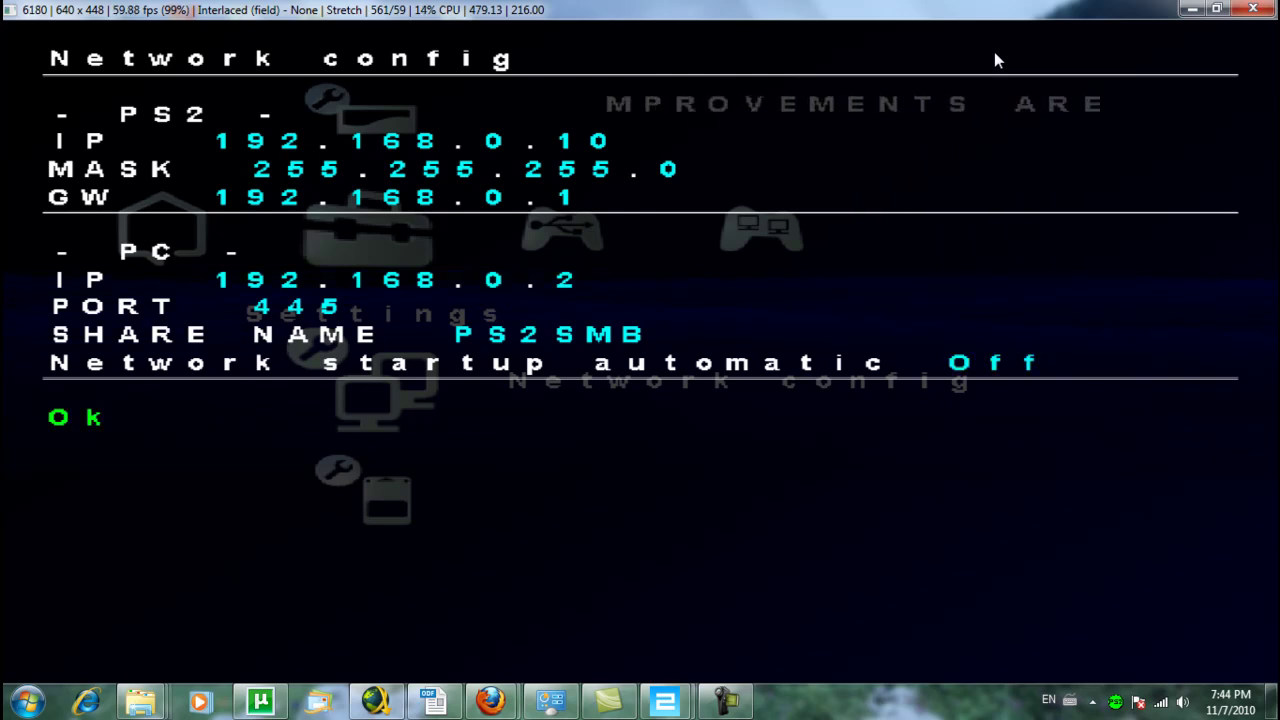
{"action": "key", "text": "Return"}
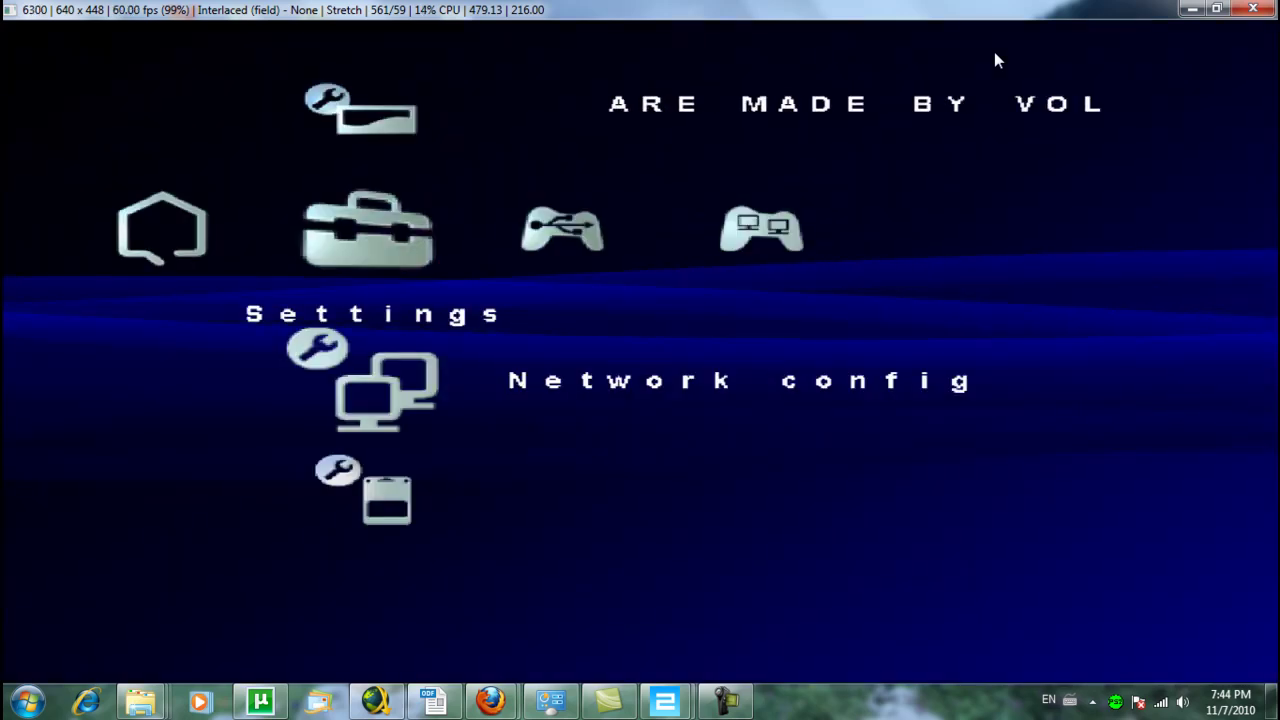
{"action": "key", "text": "Right"}
{"action": "key", "text": "Right"}
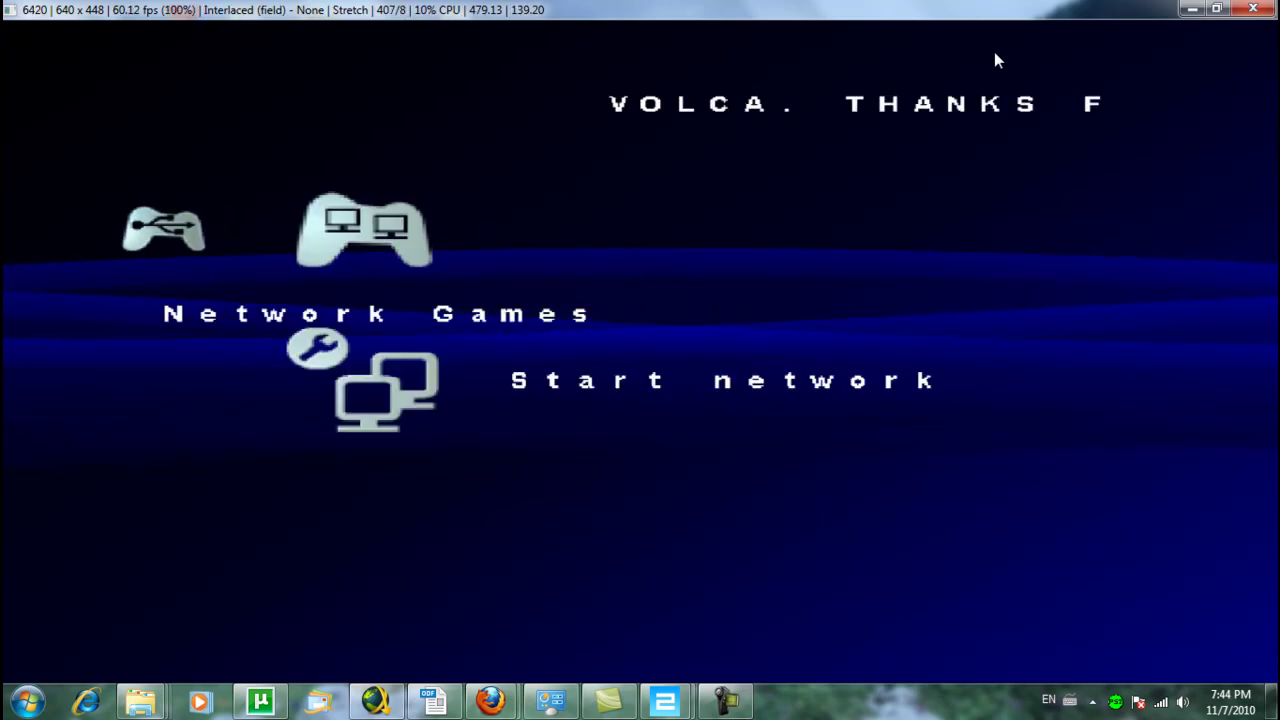